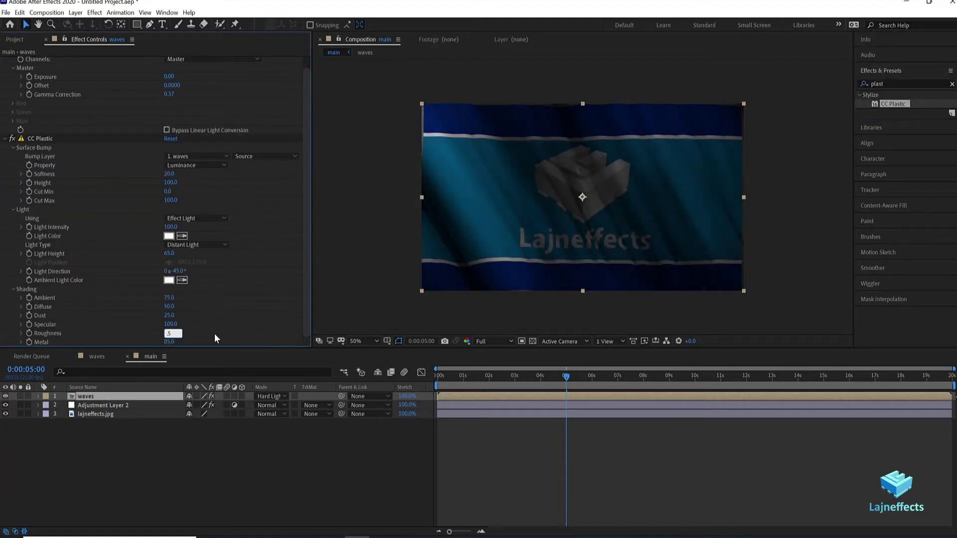
Preview the comp, duplicate the CC Plastic effect, and reveal the waves layer's Opacity.
key(Return)
key(space)
click(4, 138)
click(40, 138)
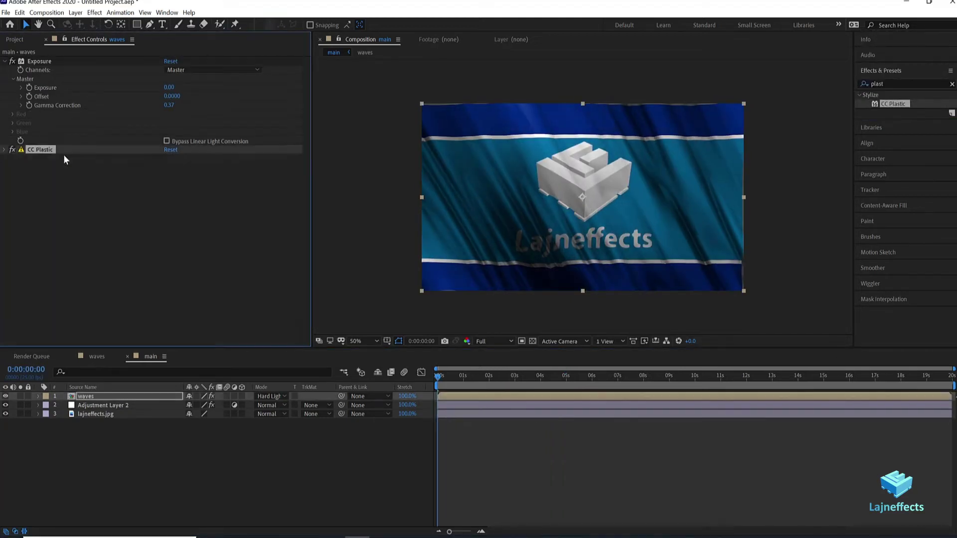
key(ctrl+d)
key(t)
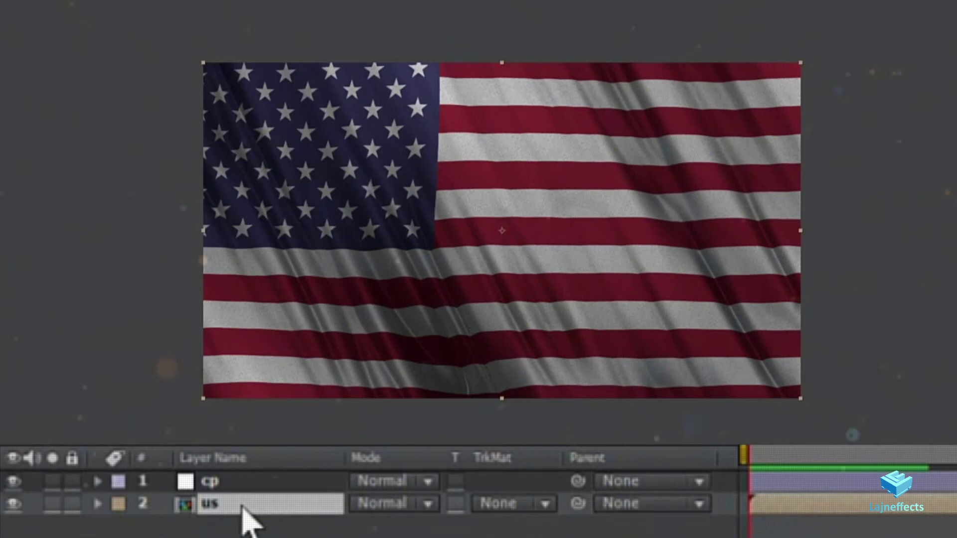
Rename layer 2 to ad, ae, ag, then ax to swap the flag shown.
text(ad)
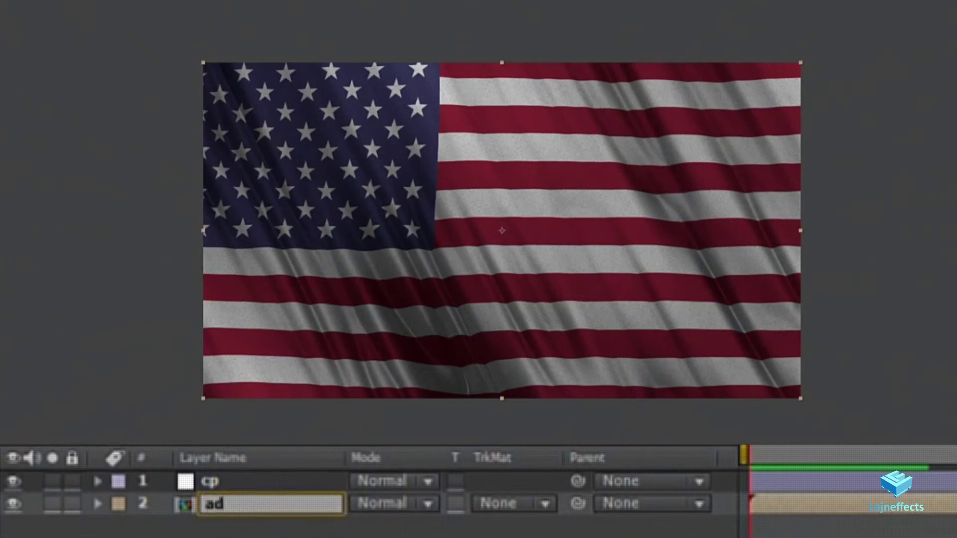
key(Return)
key(Return)
text(ae)
key(Return)
key(Return)
text(ag)
Continue renaming layer 2 through bv, de, ca and cr to show more flags.
key(Return)
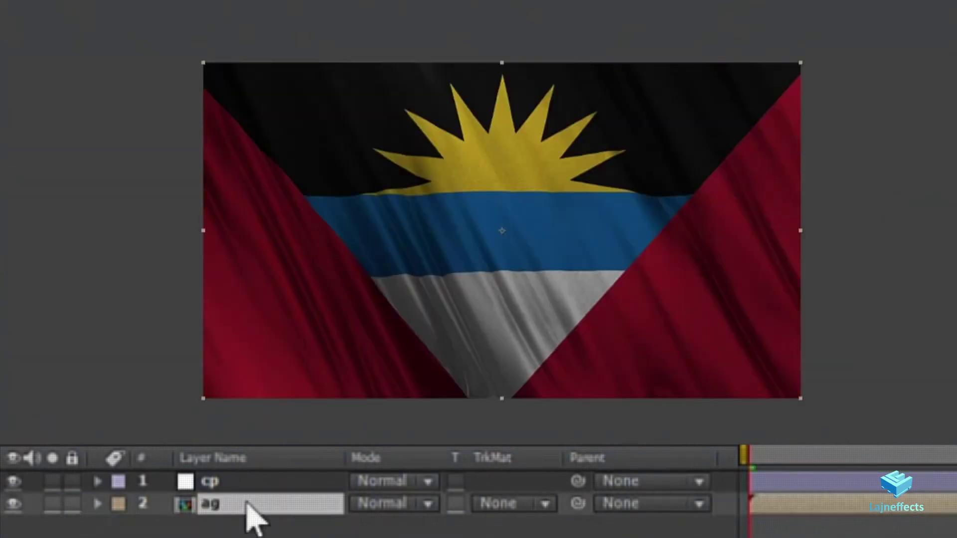
text(ax)
key(Return)
key(Return)
text(bv)
key(Return)
key(Return)
text(de)
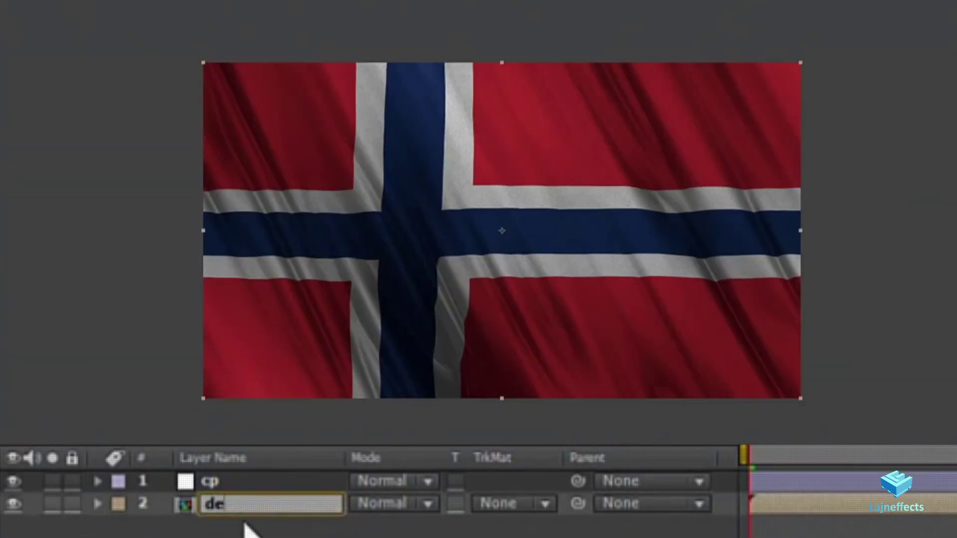
key(Return)
key(Return)
text(ca)
key(Return)
key(Return)
text(cr)
key(Return)
key(Return)
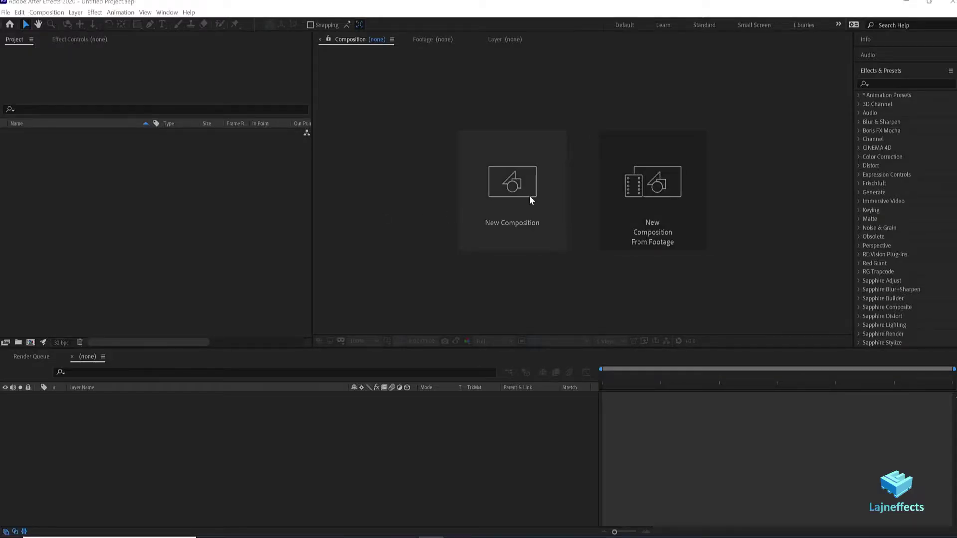
Create a new 1920×1080 composition named waves.
click(510, 192)
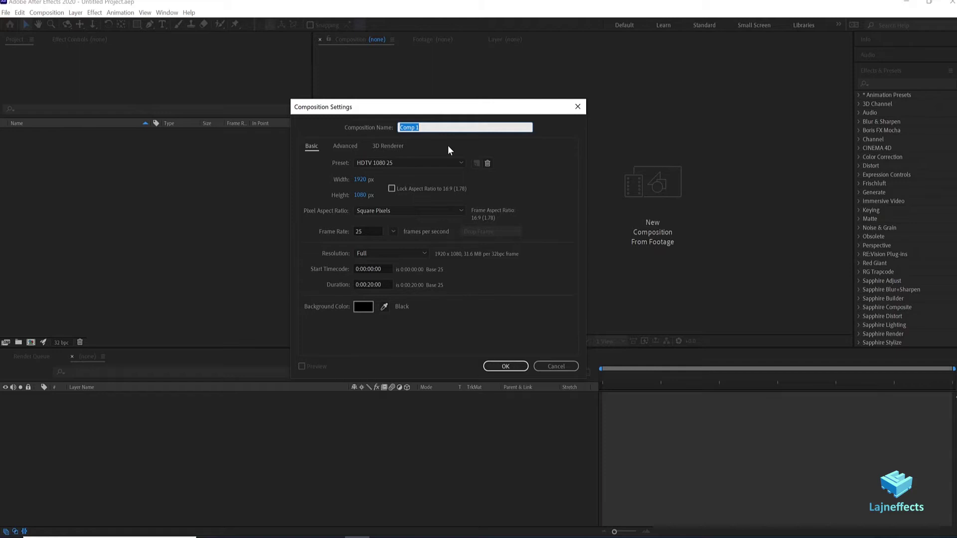
text(waves)
click(502, 366)
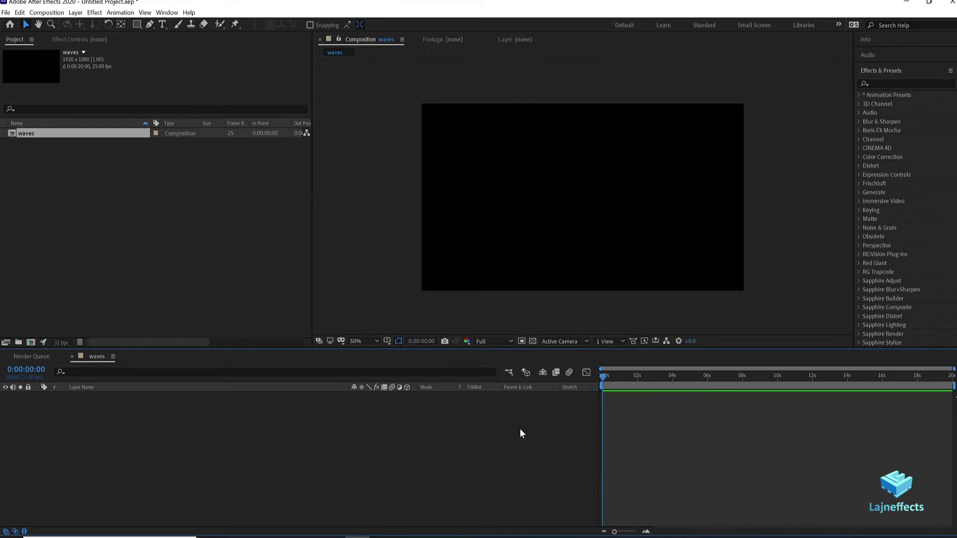
Add a full-frame blue solid layer to the waves comp.
right_click(520, 428)
mouse_move(577, 326)
click(681, 350)
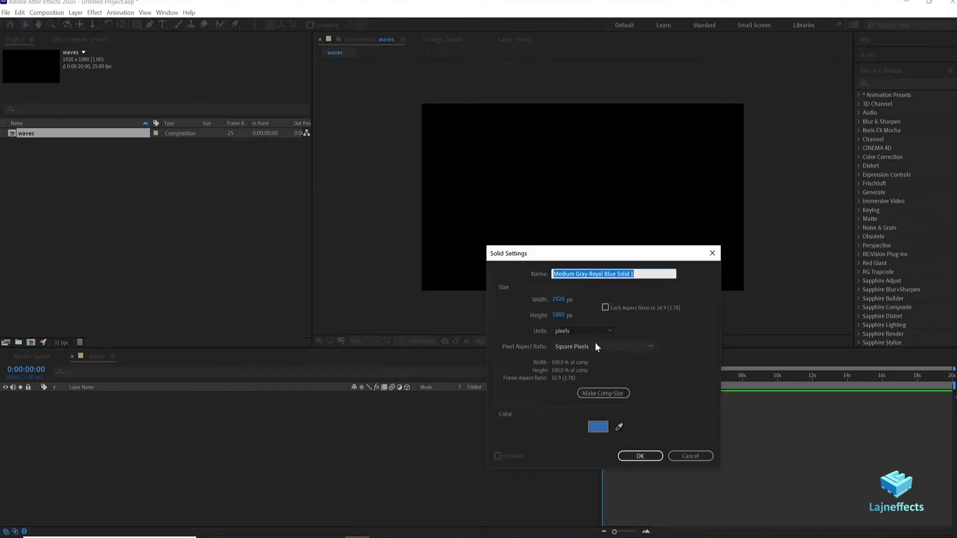
click(639, 455)
Apply Fractal Noise to the solid with Cloudy type and brightness -30.
click(883, 83)
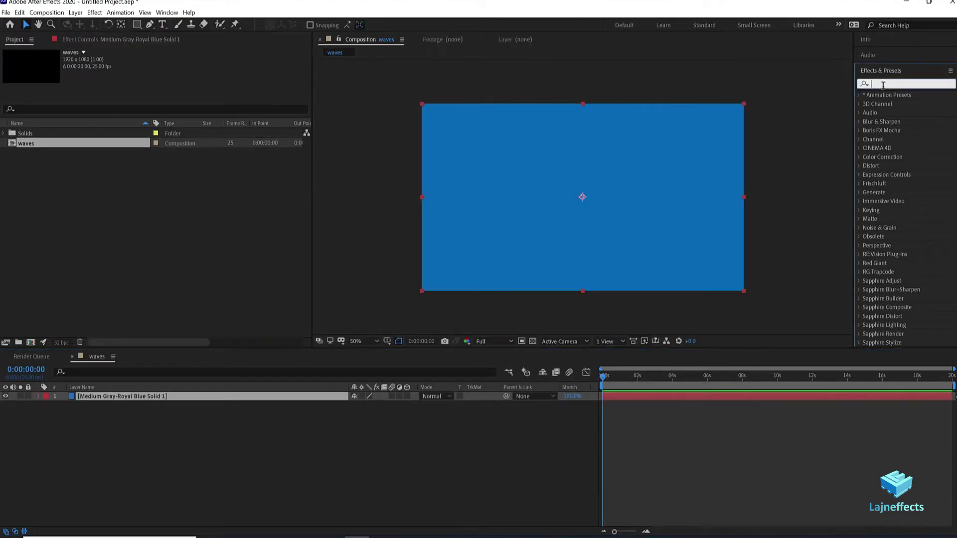
text(frac)
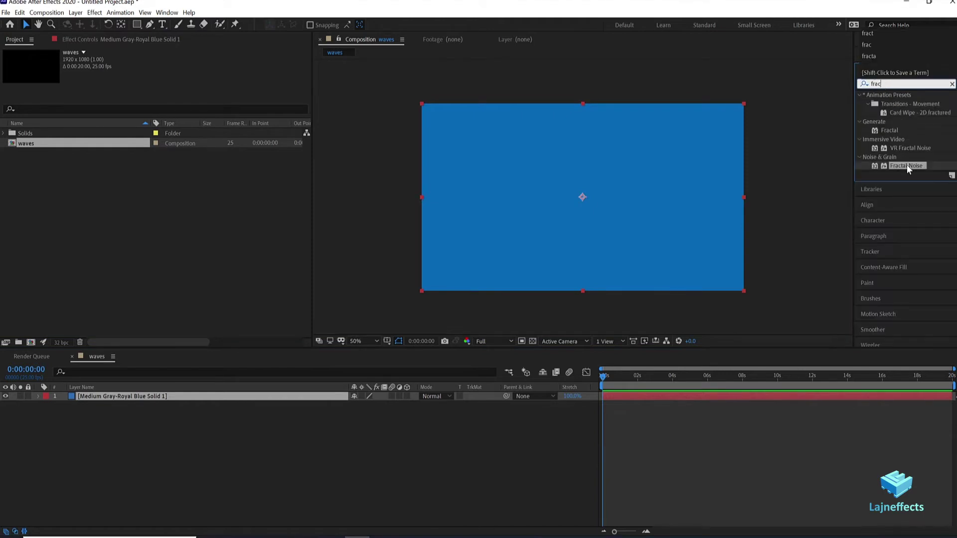
double_click(906, 166)
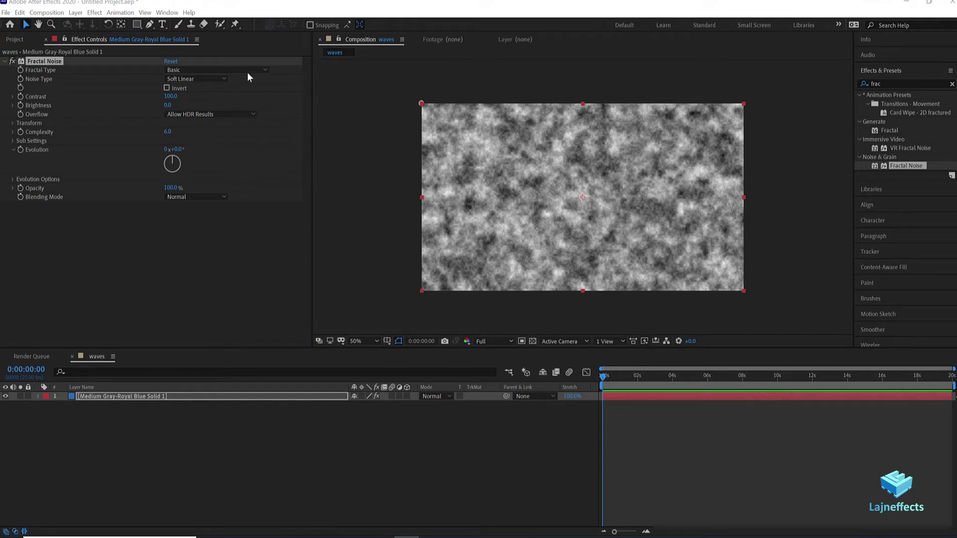
click(199, 70)
click(188, 206)
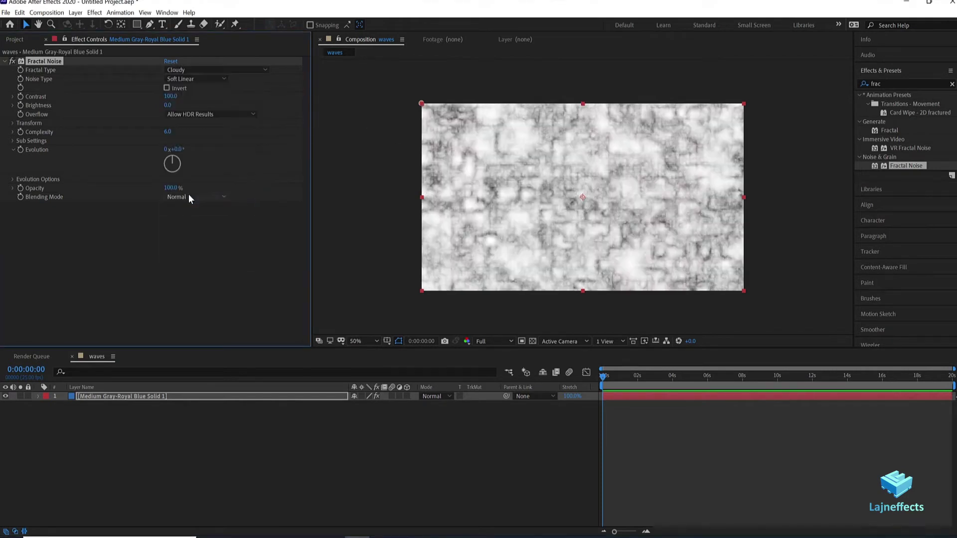
click(167, 105)
click(200, 234)
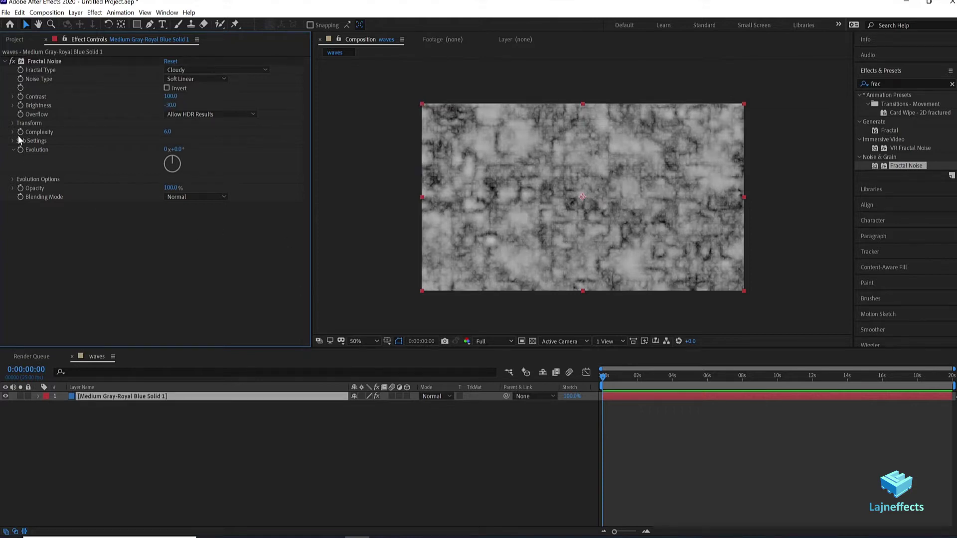
Turn off uniform scaling, set scale width 520, height 5500, complexity 4, and preview.
click(14, 123)
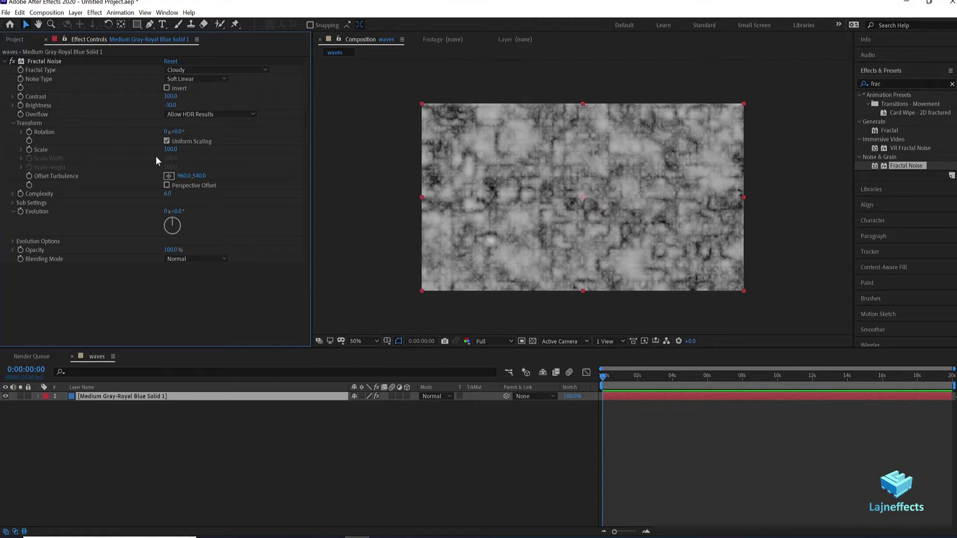
click(167, 141)
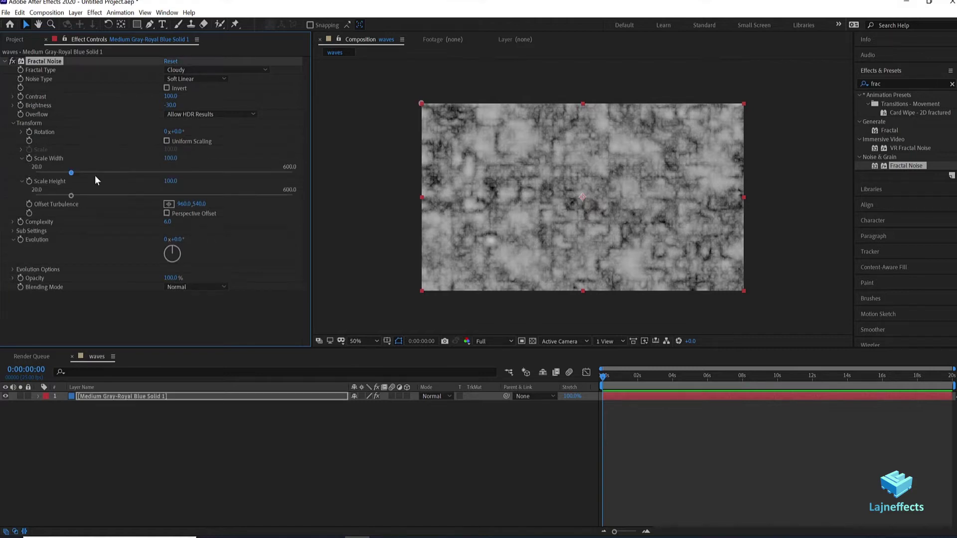
click(171, 158)
text(500)
key(Return)
click(170, 181)
text(5600)
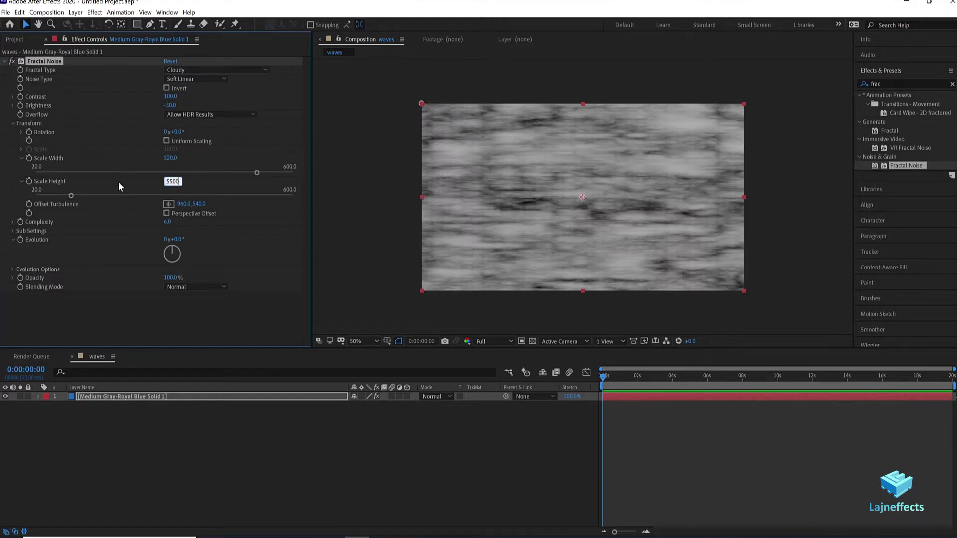
key(Return)
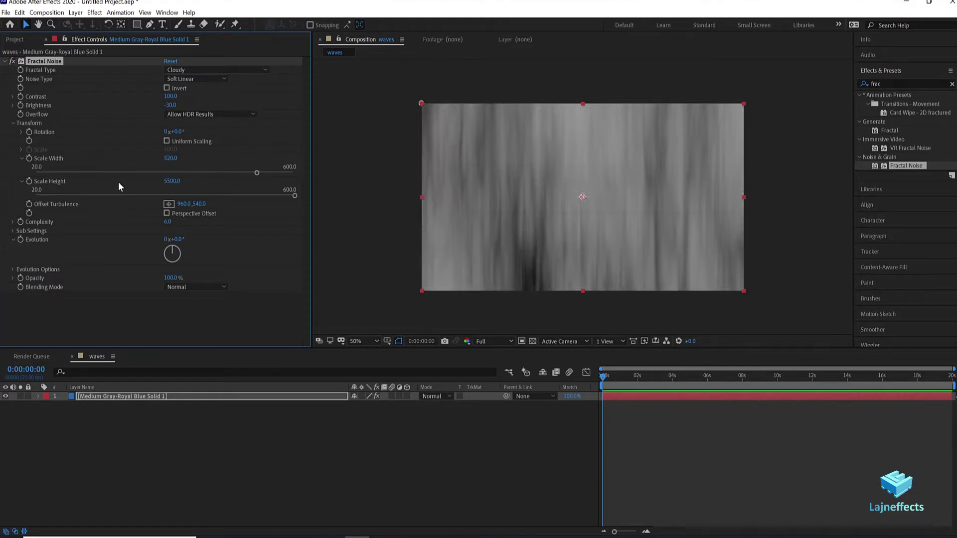
click(167, 221)
key(Return)
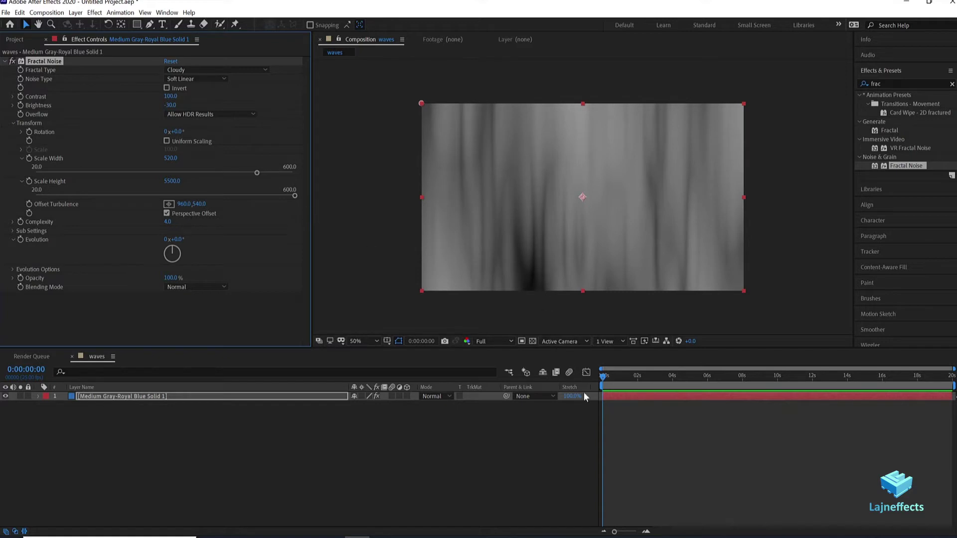
click(610, 378)
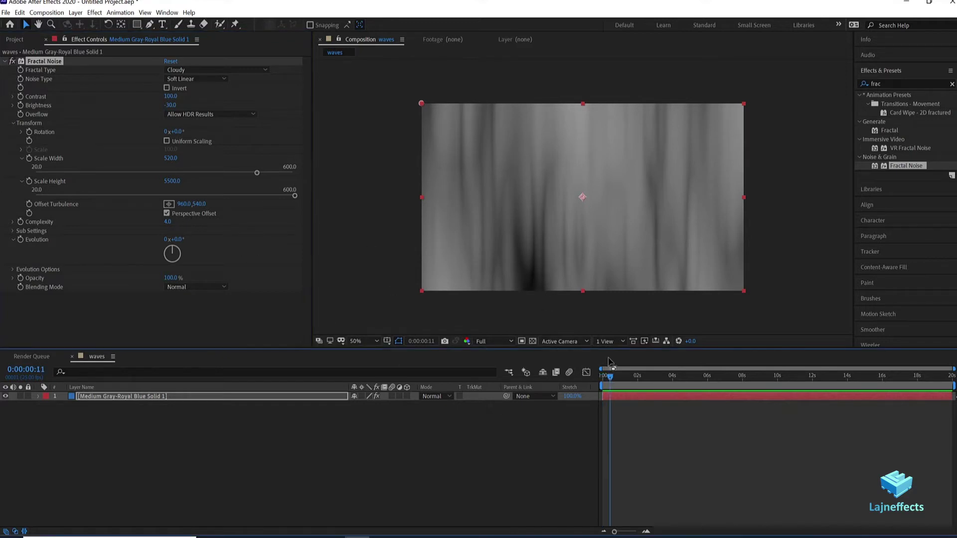
key(space)
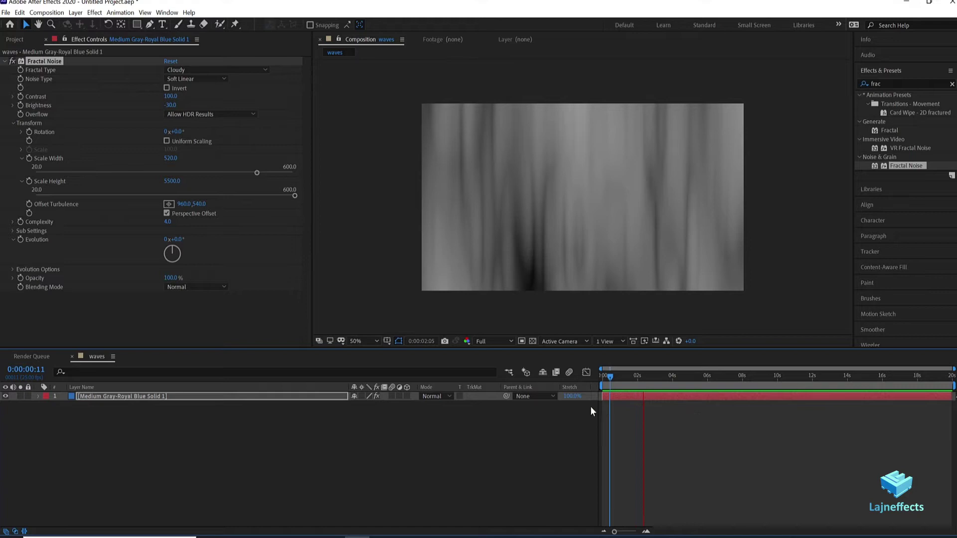
Keyframe Offset Turbulence X from 960 at frame 0 to 6000 at the end, then preview.
click(590, 406)
click(613, 376)
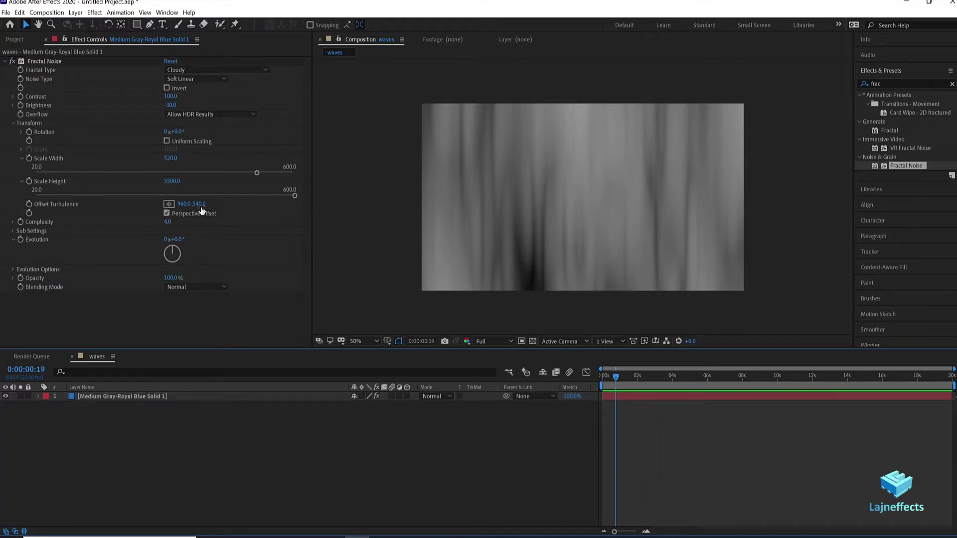
drag(605, 377, 598, 374)
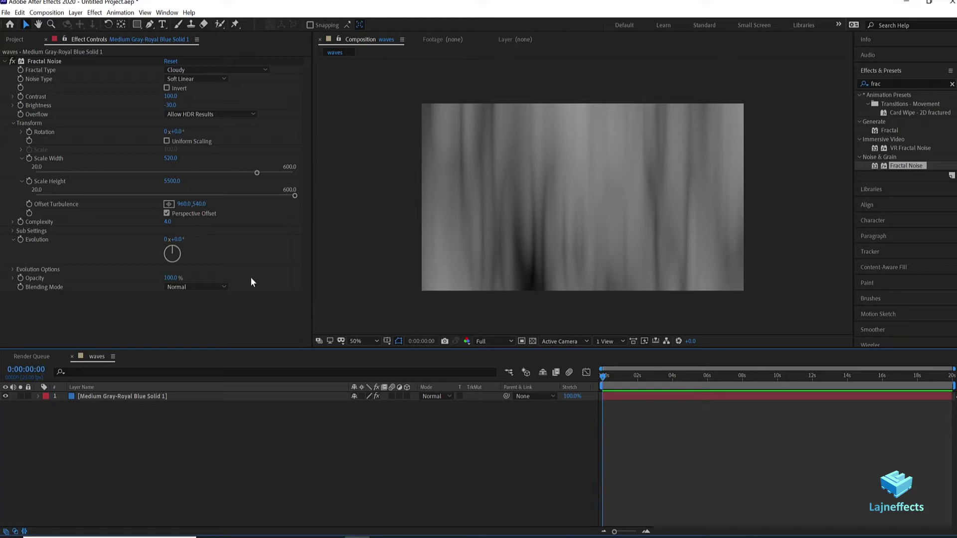
click(34, 203)
drag(668, 375, 952, 375)
click(184, 204)
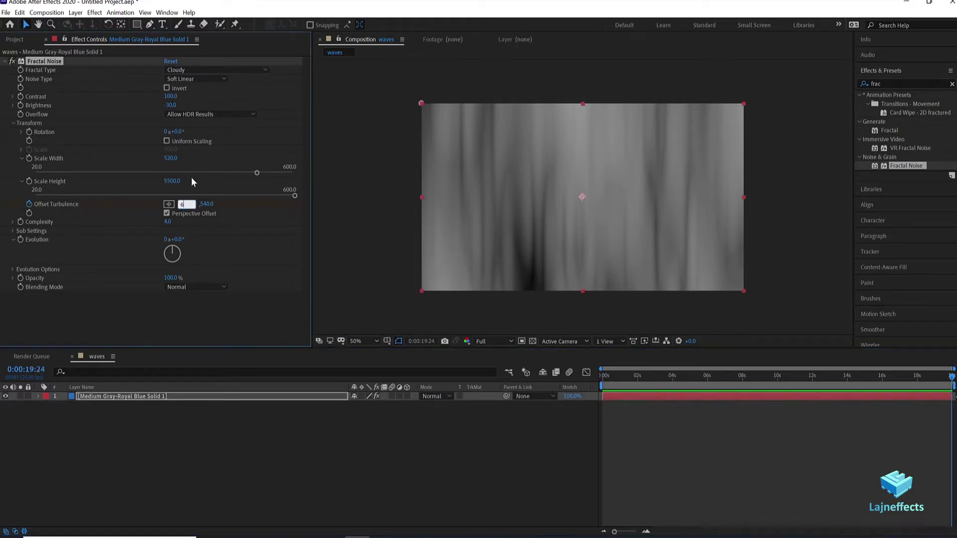
click(202, 314)
key(space)
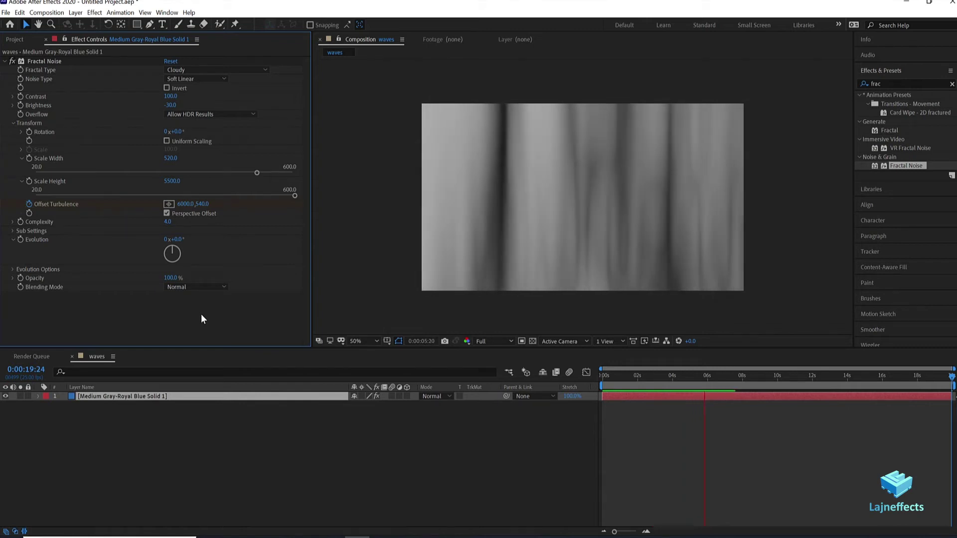
click(642, 376)
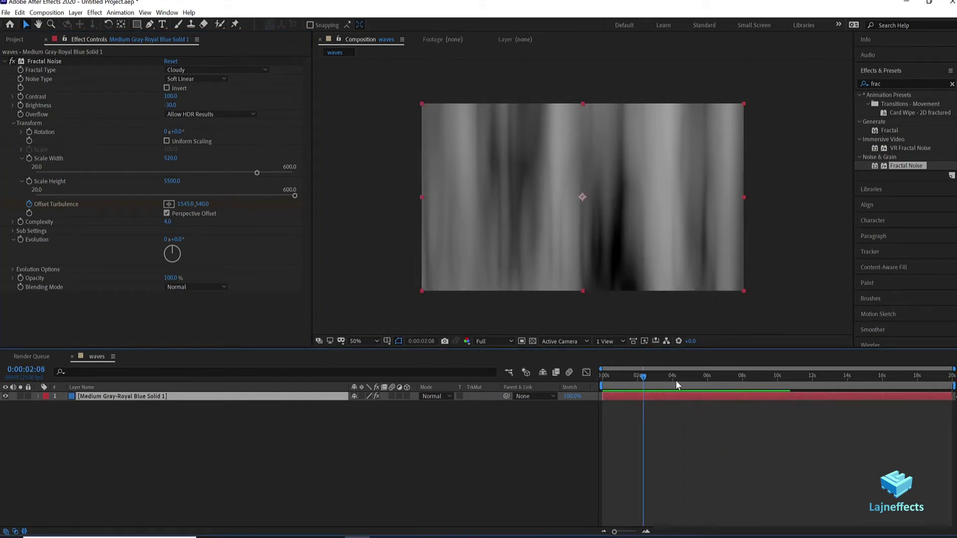
Add a new adjustment layer and apply Corner Pin to it.
click(624, 426)
right_click(624, 427)
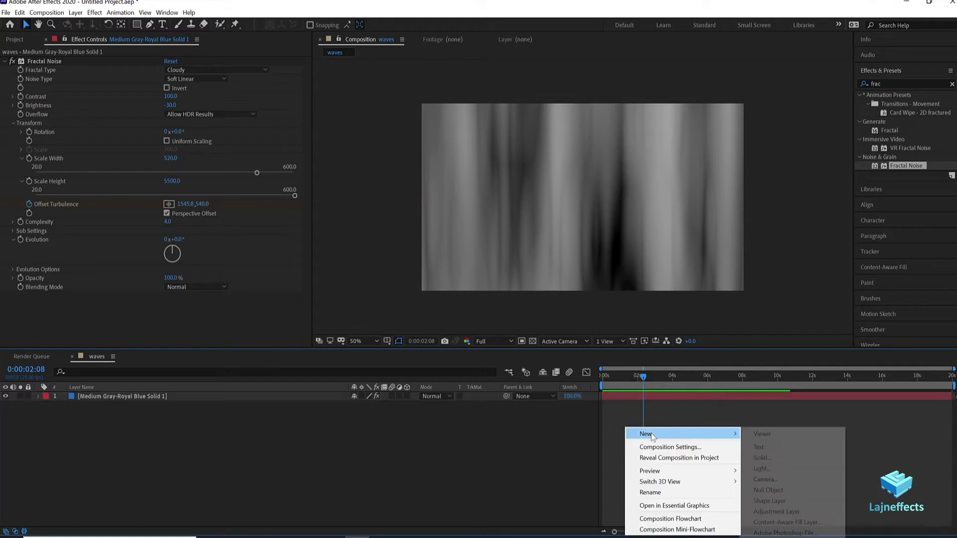
click(777, 512)
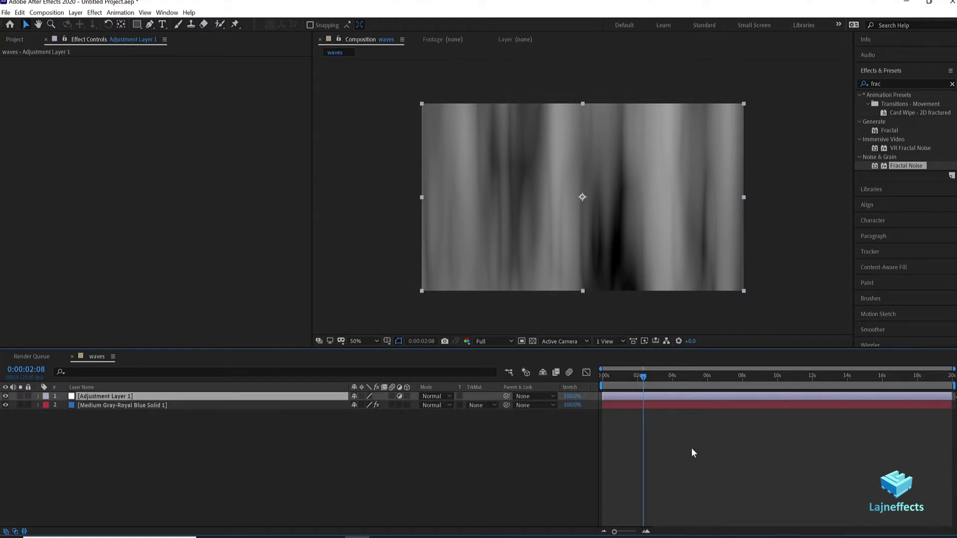
key(comma)
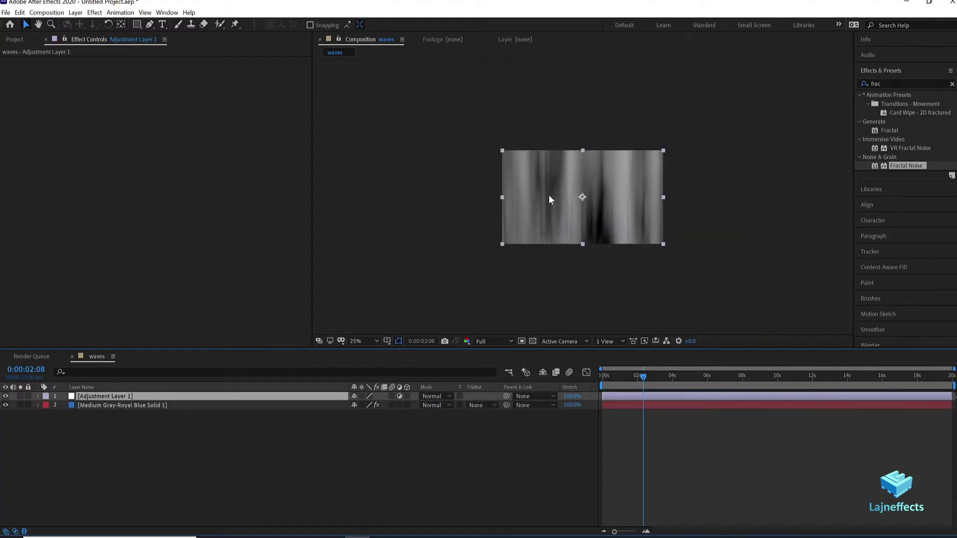
right_click(148, 101)
mouse_move(192, 216)
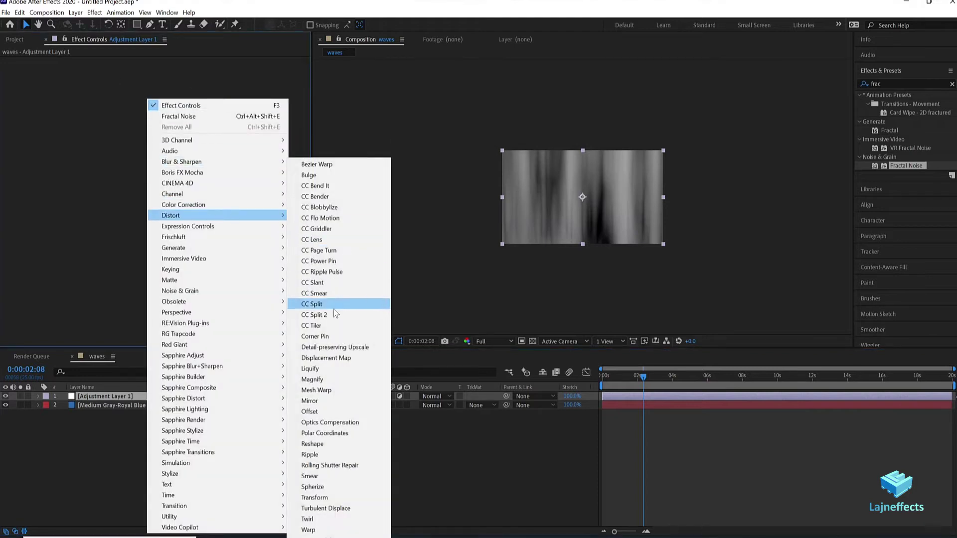
click(316, 336)
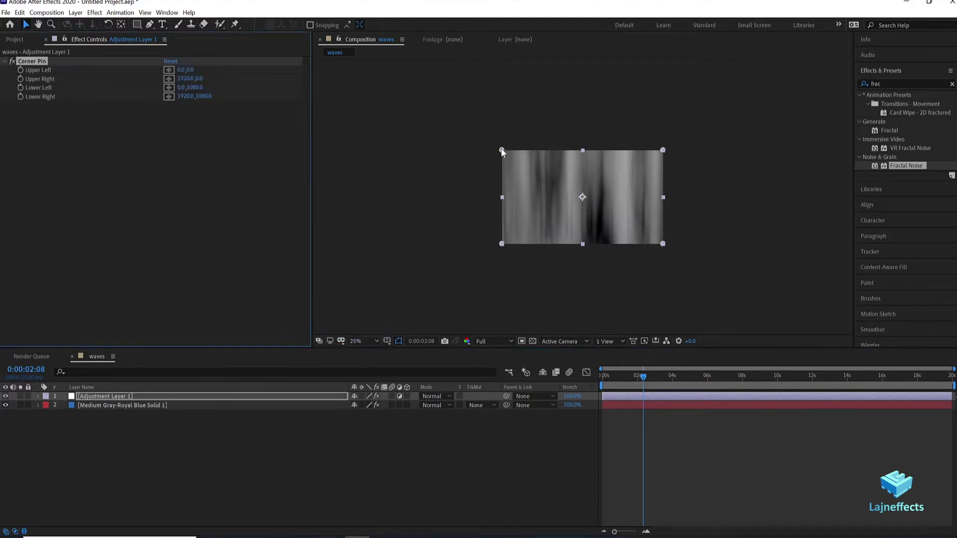
Drag the upper-left corner to -672,0 and lower-right to 2428,1080, then preview.
key(period)
key(comma)
drag(501, 151, 446, 150)
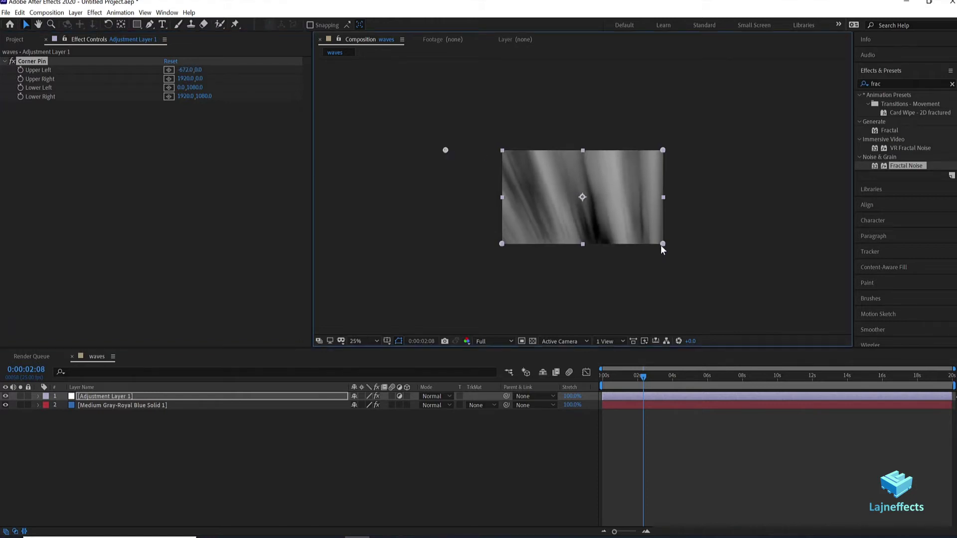
drag(663, 244, 704, 245)
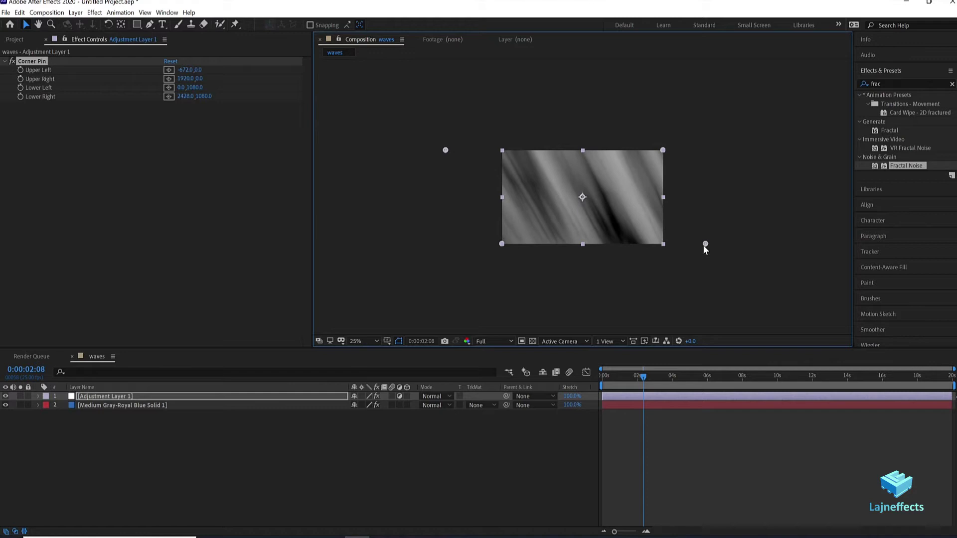
click(629, 426)
key(space)
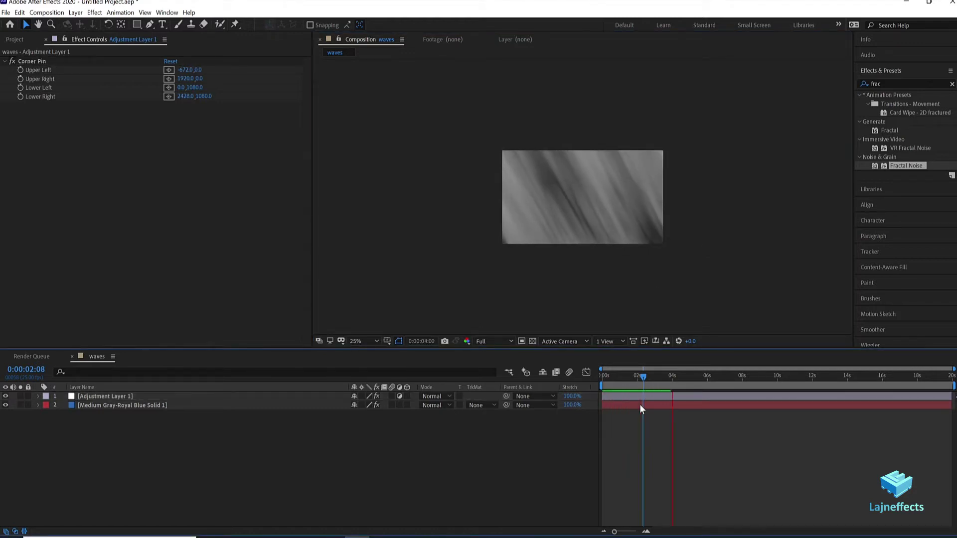
Nest the waves comp in a new composition and rename it main.
click(633, 375)
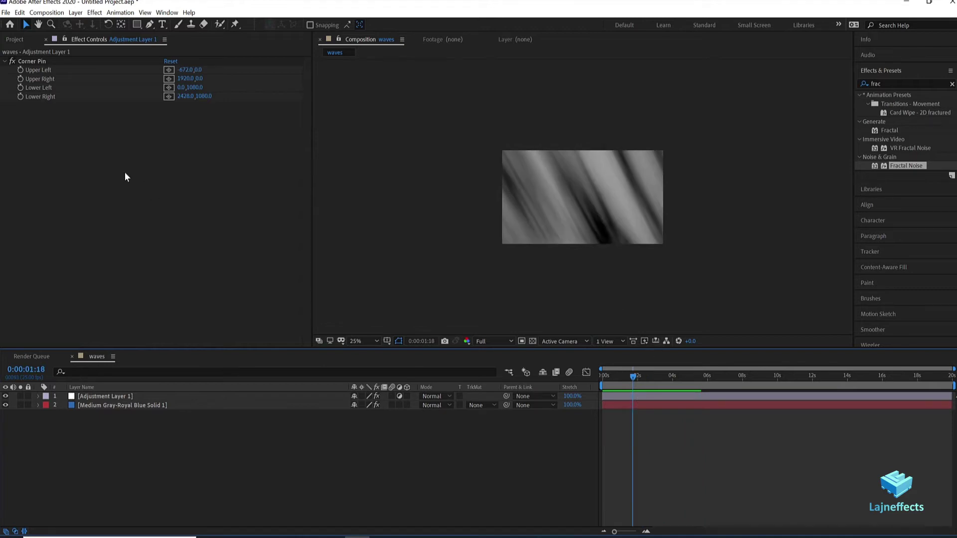
click(14, 38)
click(56, 202)
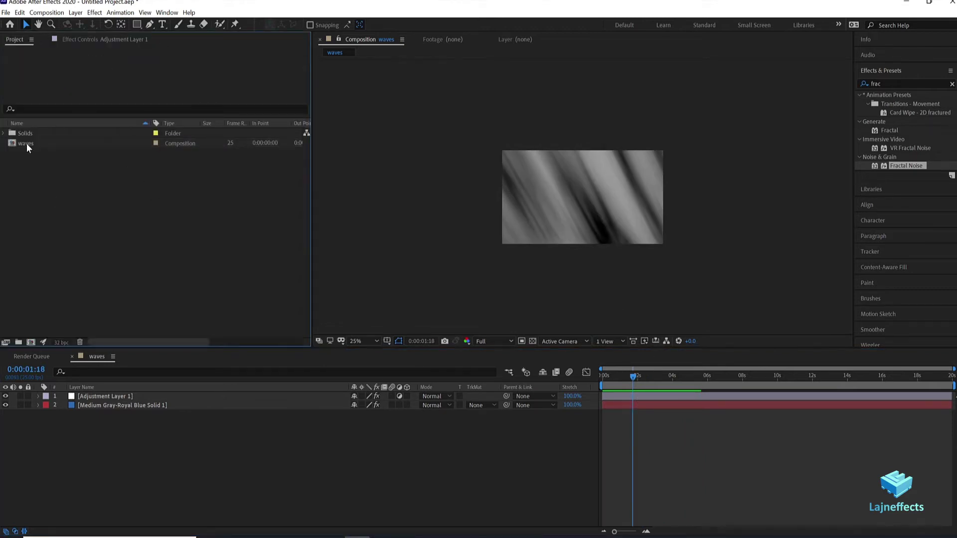
drag(26, 142, 30, 340)
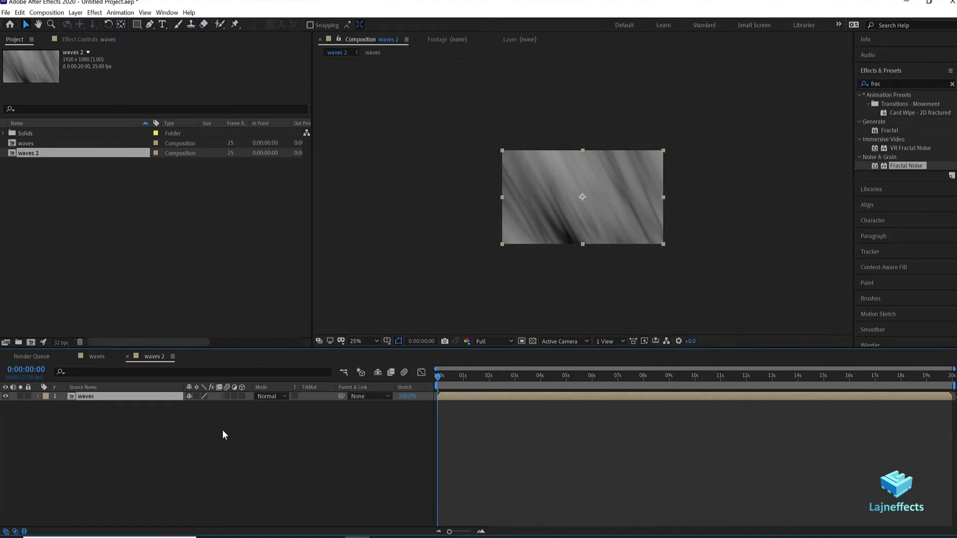
click(43, 188)
click(27, 153)
key(Return)
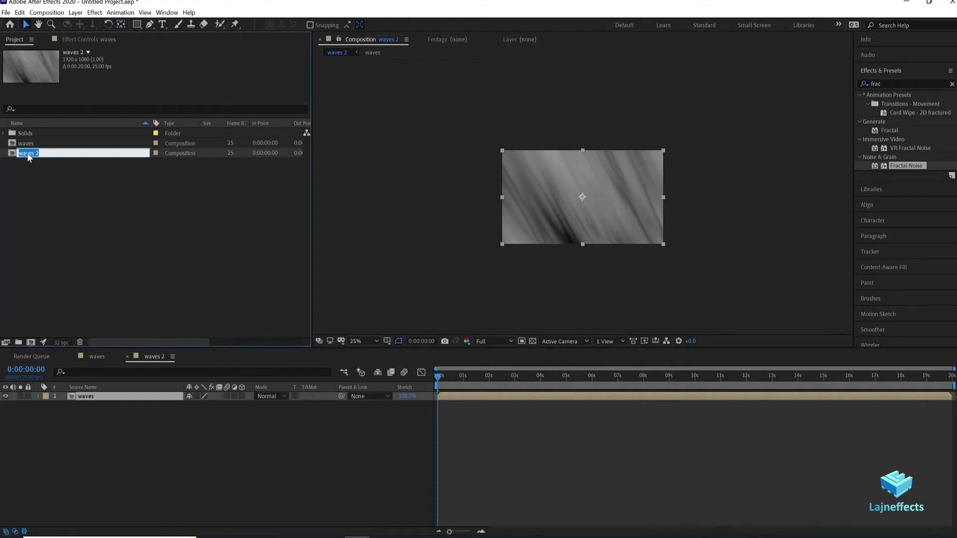
text(main)
click(205, 244)
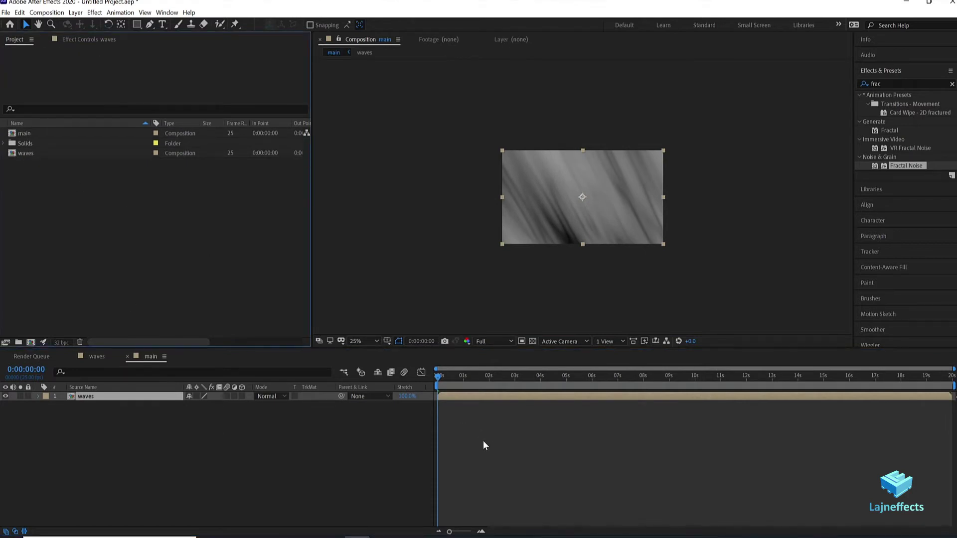
Hide the waves layer and add lajneffects.jpg to main beneath it.
click(66, 439)
click(6, 396)
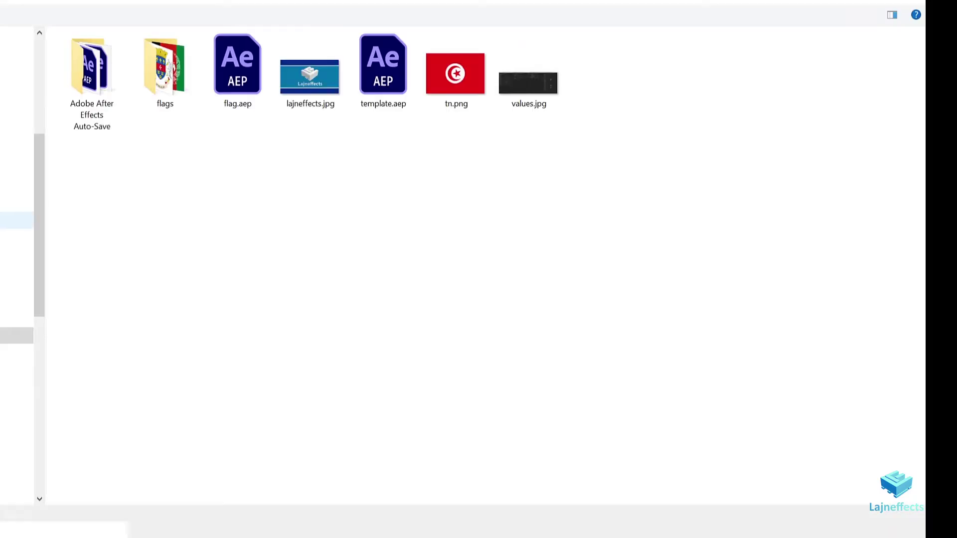
click(310, 77)
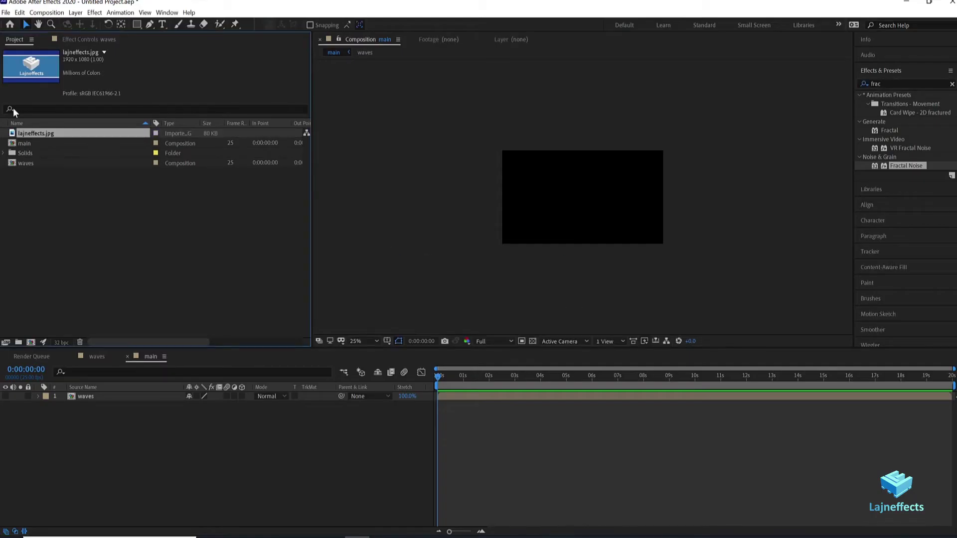
drag(35, 134, 101, 423)
Add a new adjustment layer in main and apply Displacement Map to it.
key(period)
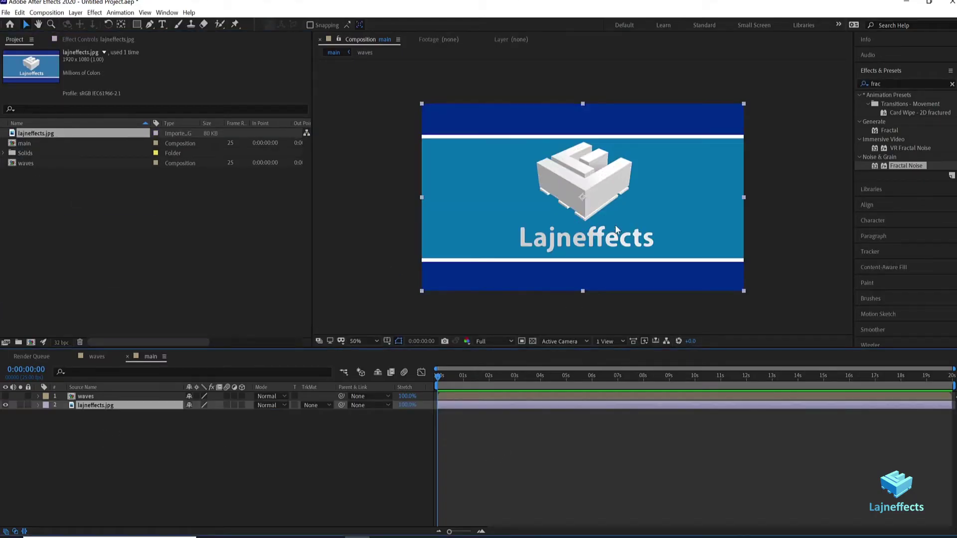
click(466, 437)
right_click(472, 429)
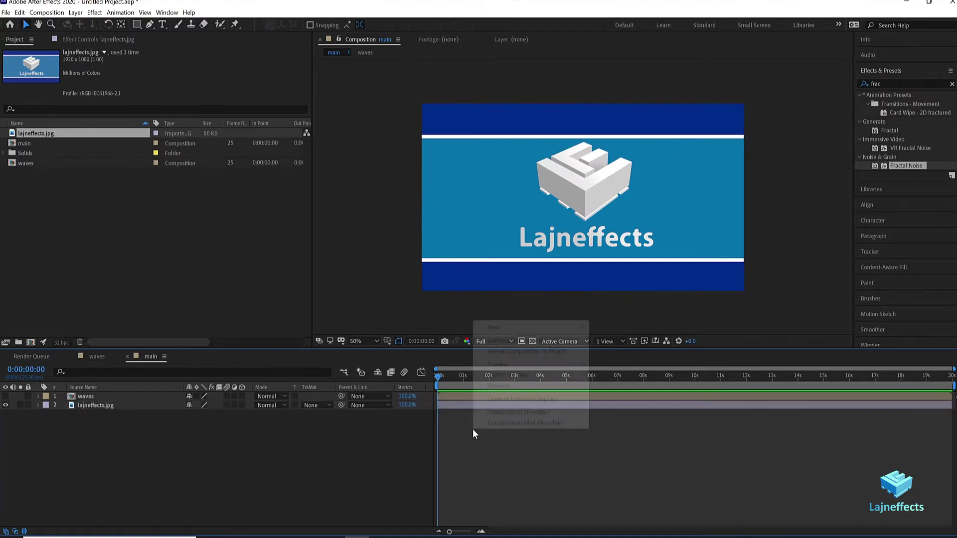
mouse_move(501, 327)
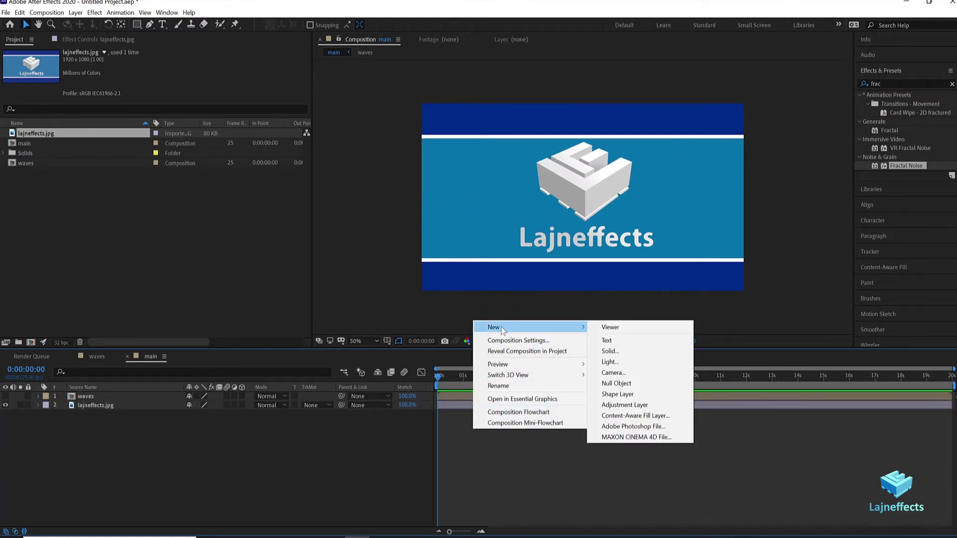
click(643, 406)
click(102, 41)
right_click(178, 104)
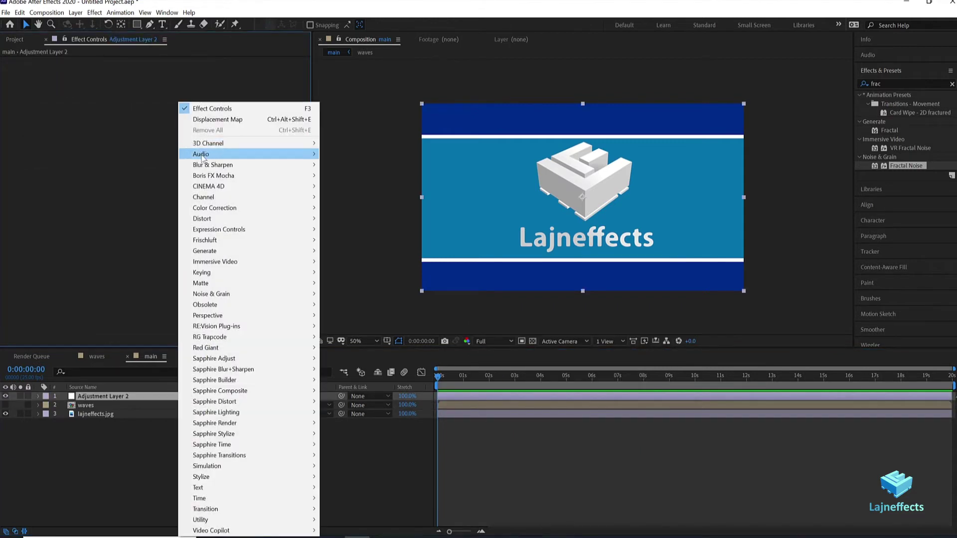
mouse_move(219, 224)
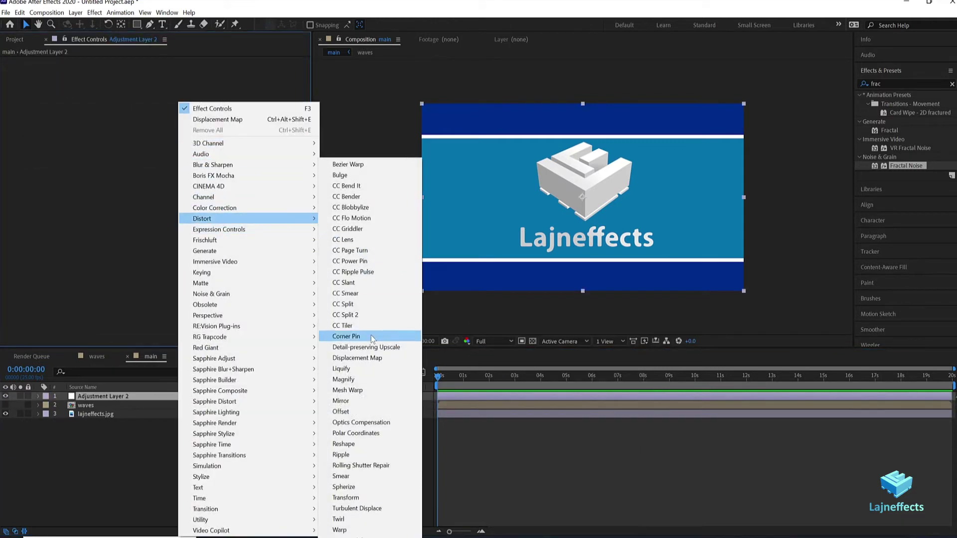
click(349, 360)
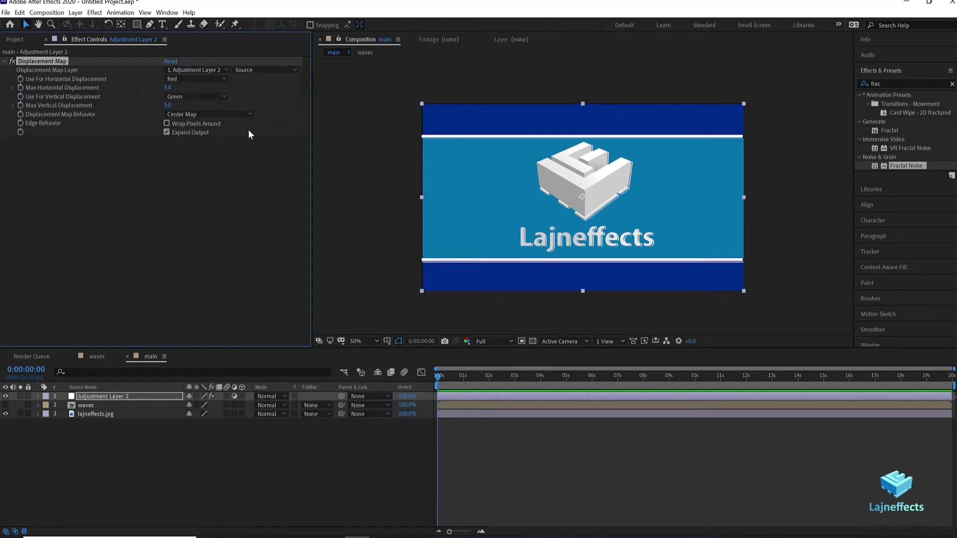
Set maximum horizontal and vertical displacement to 45 with the waves layer as map, then preview.
click(168, 87)
text(-45)
click(180, 162)
click(168, 106)
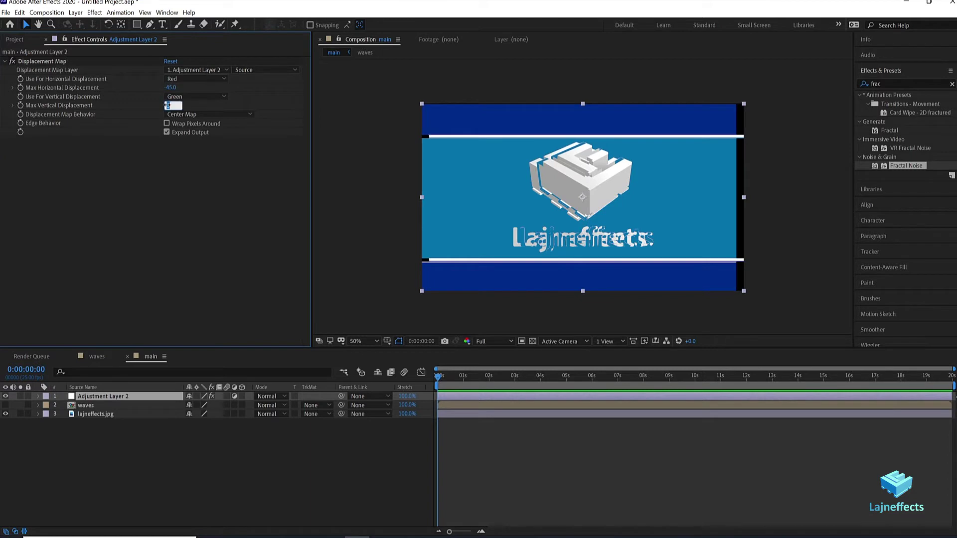
click(244, 185)
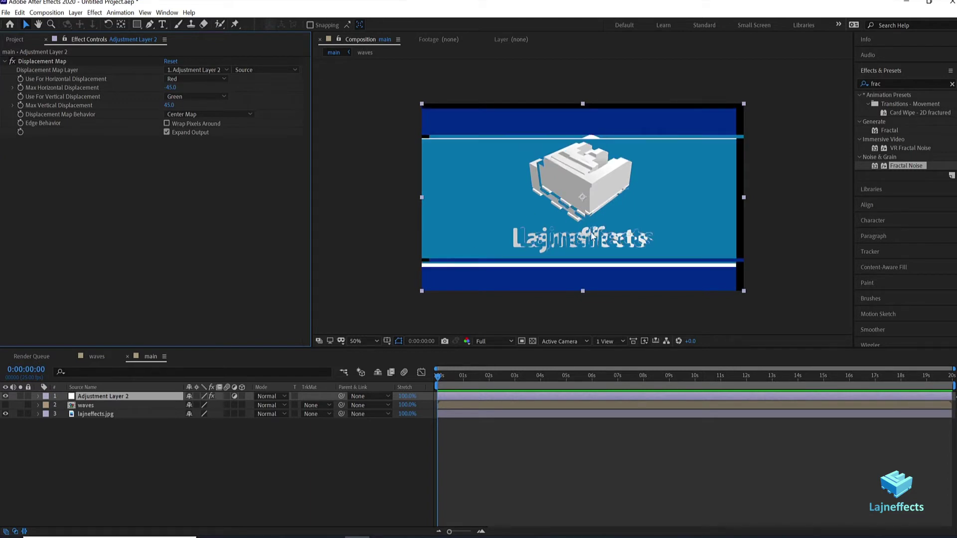
click(208, 70)
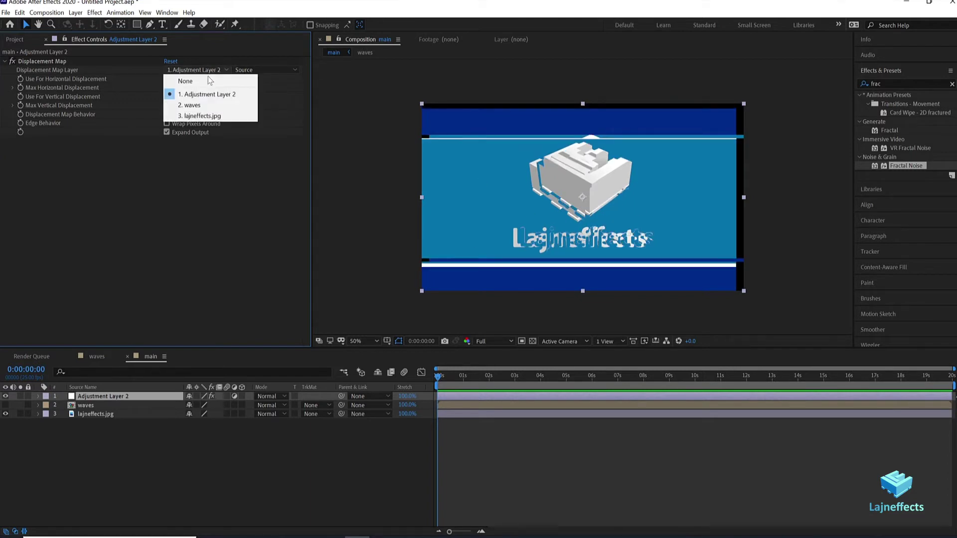
click(198, 105)
click(478, 447)
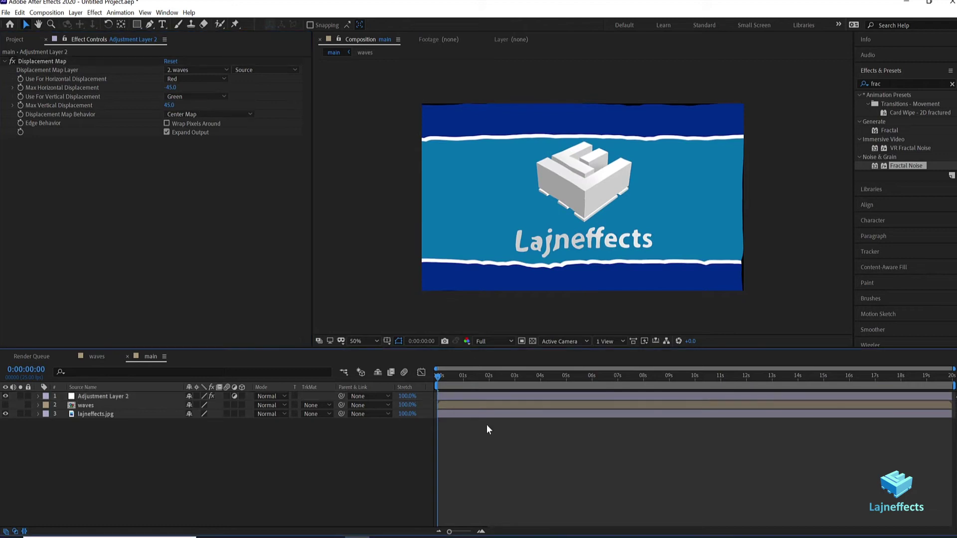
key(space)
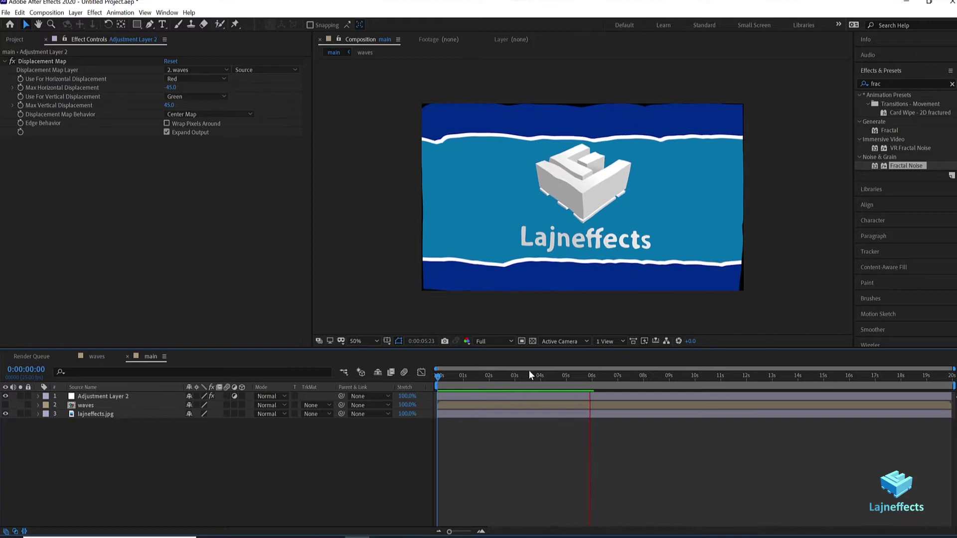
key(space)
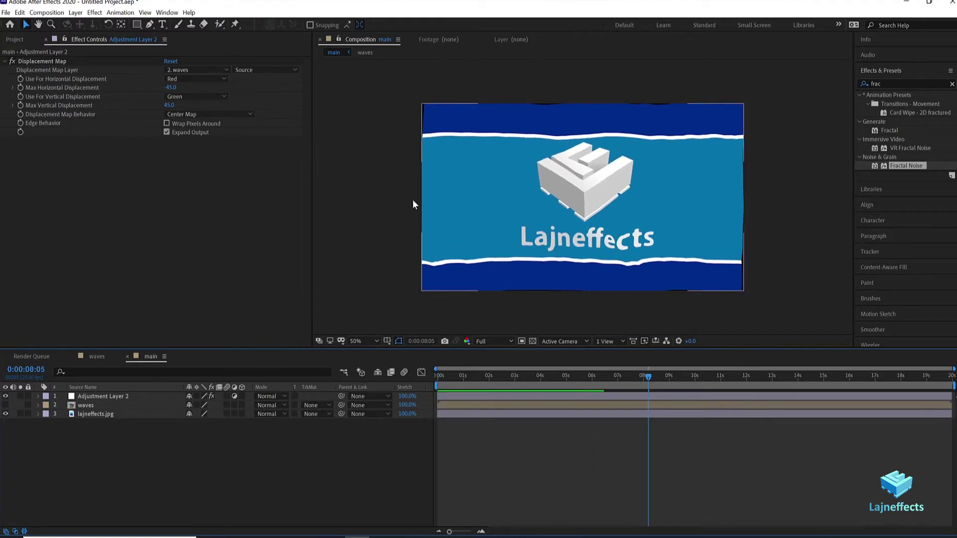
Move the waves layer above the adjustment layer, blend it in Hard Light, and preview.
click(81, 405)
drag(83, 393, 82, 394)
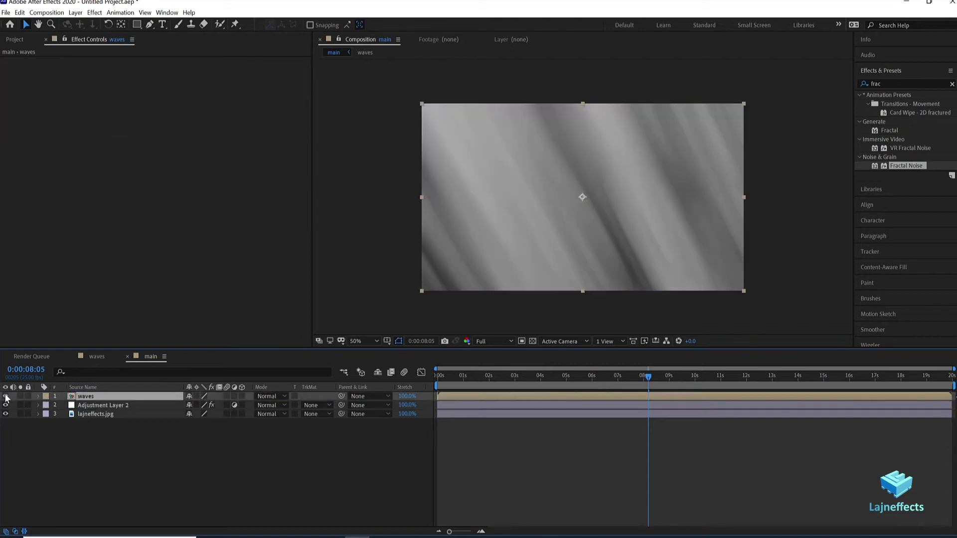
click(267, 397)
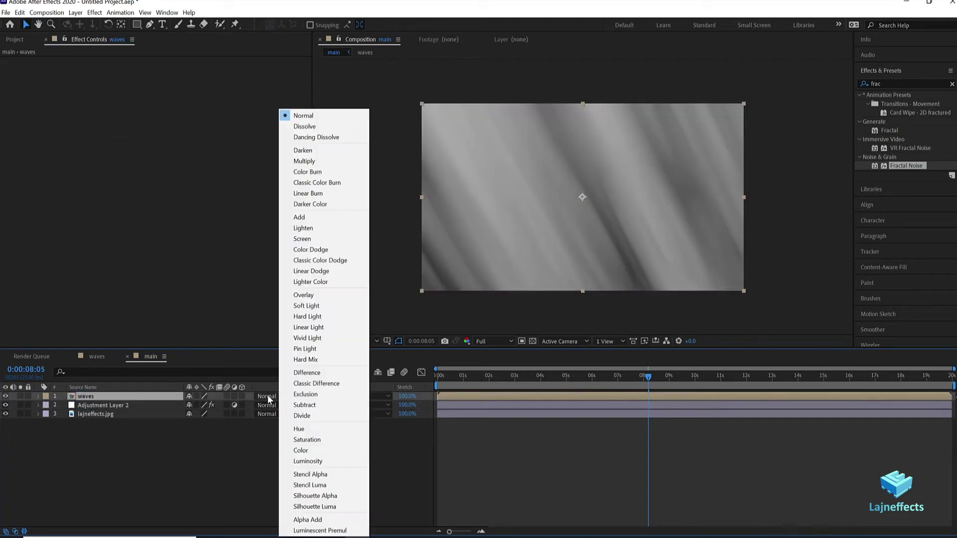
click(308, 316)
key(space)
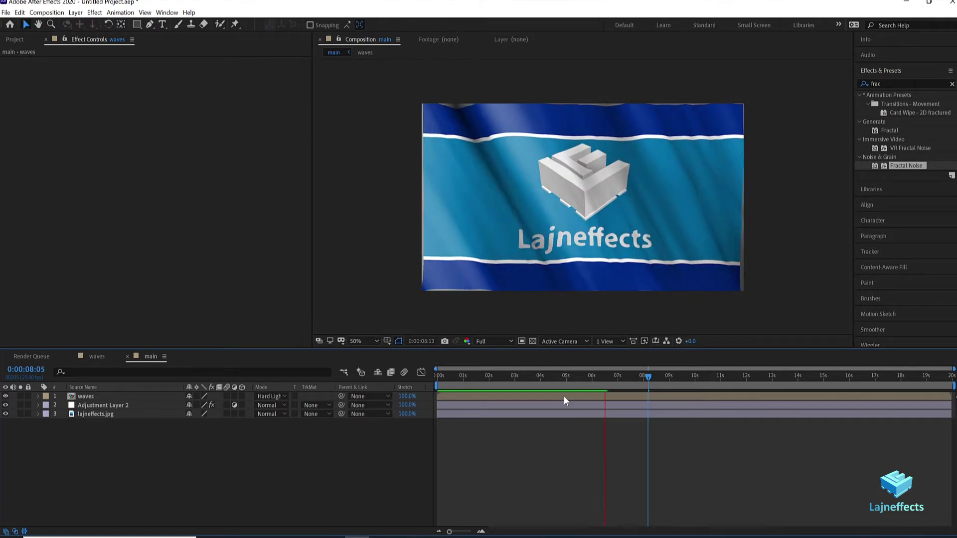
click(566, 377)
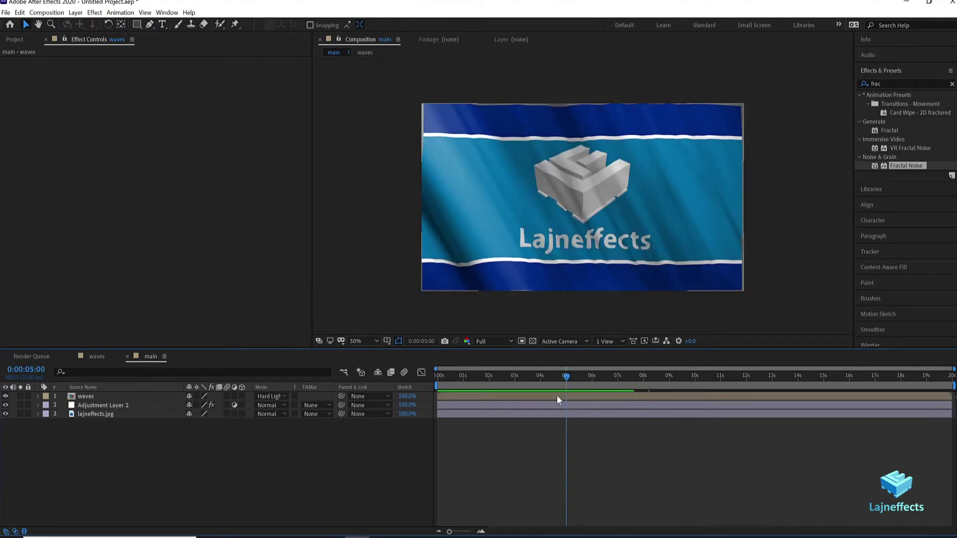
click(557, 396)
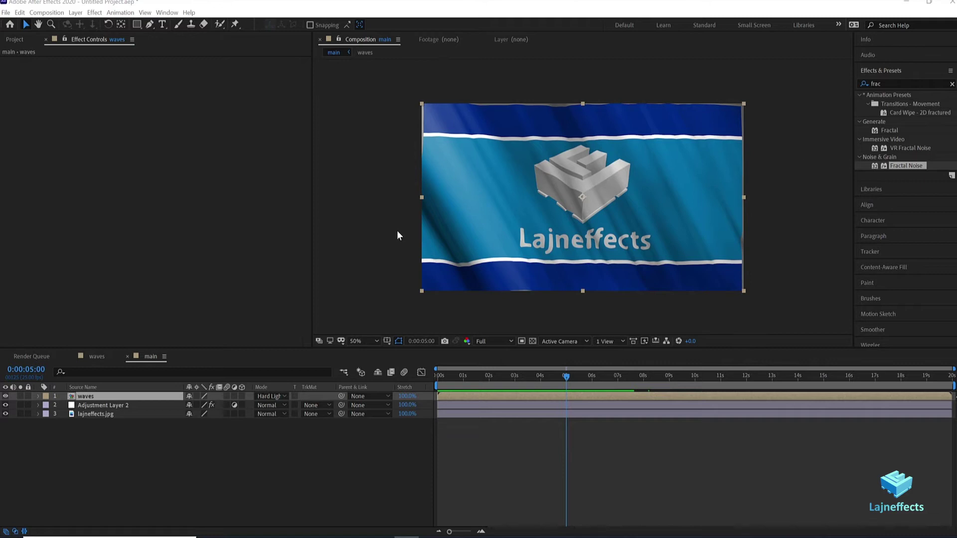
Add Exposure to the waves layer with Gamma Correction 0.37 to darken the flag.
right_click(115, 113)
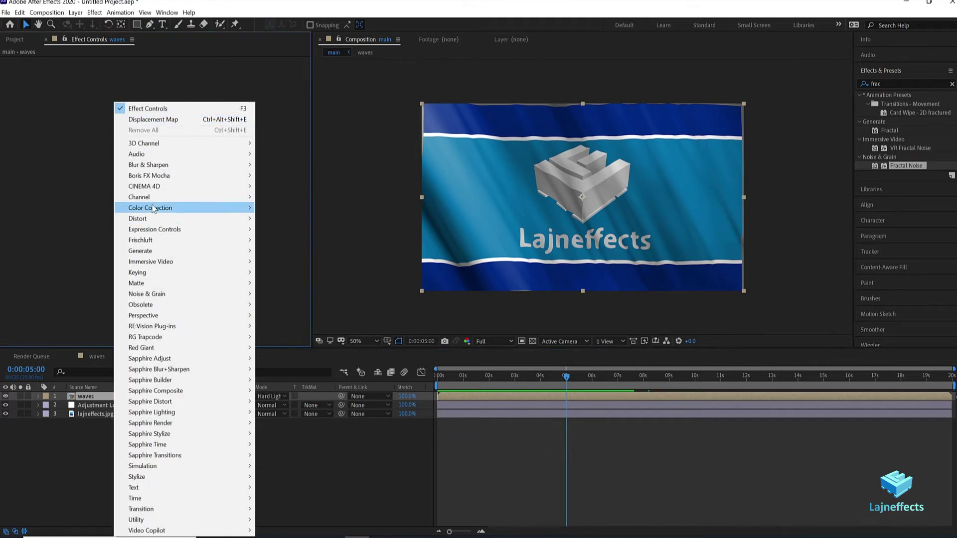
mouse_move(153, 208)
click(284, 397)
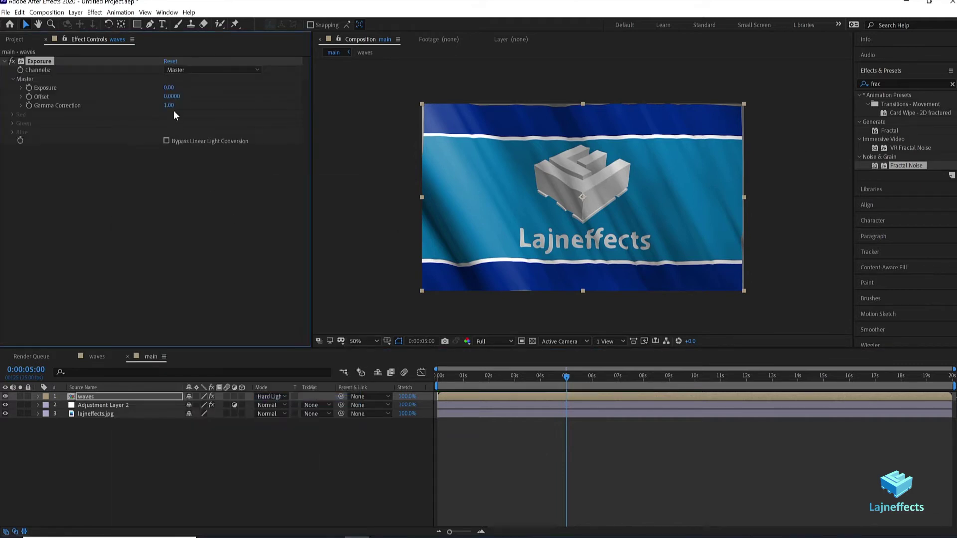
click(171, 105)
click(192, 173)
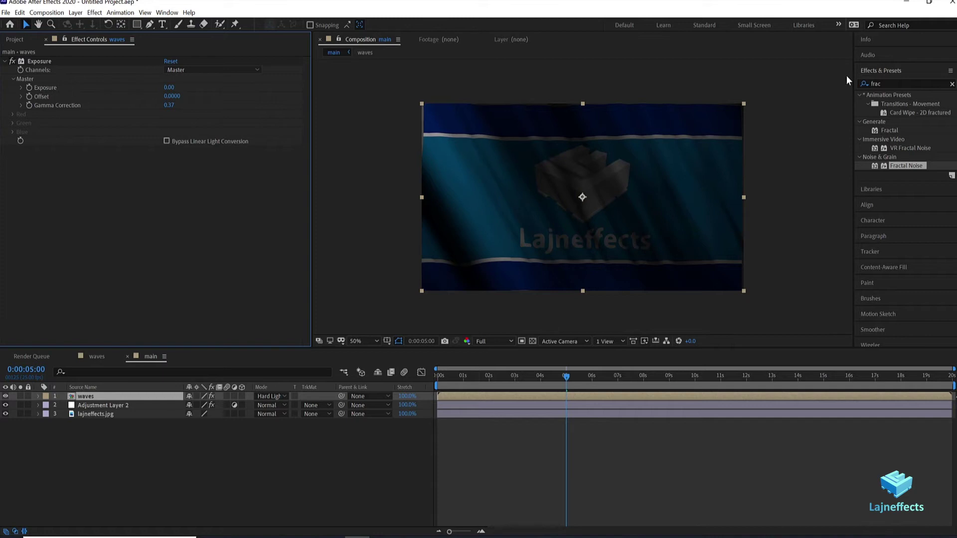
click(887, 83)
Apply CC Plastic to the waves layer with a Surface Bump Height of 100.
text(plast)
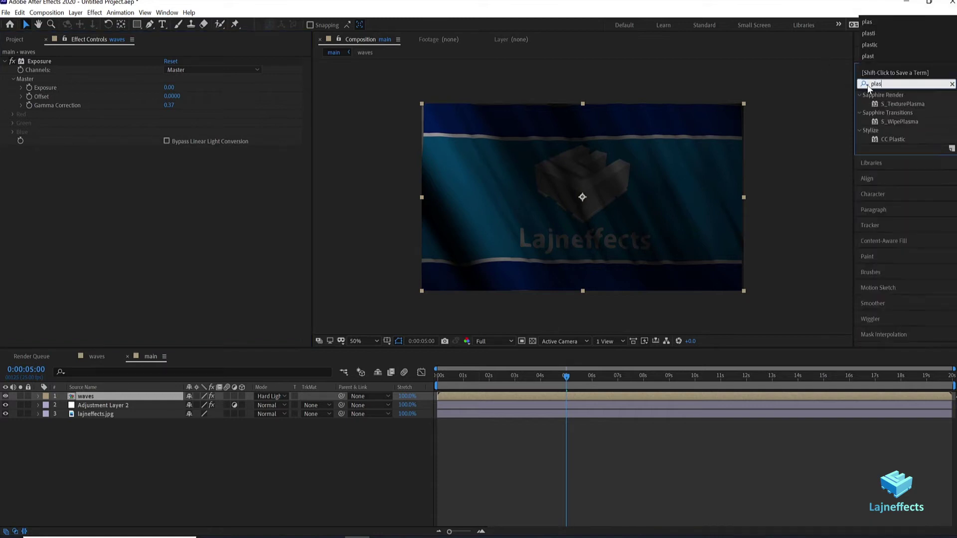
double_click(890, 103)
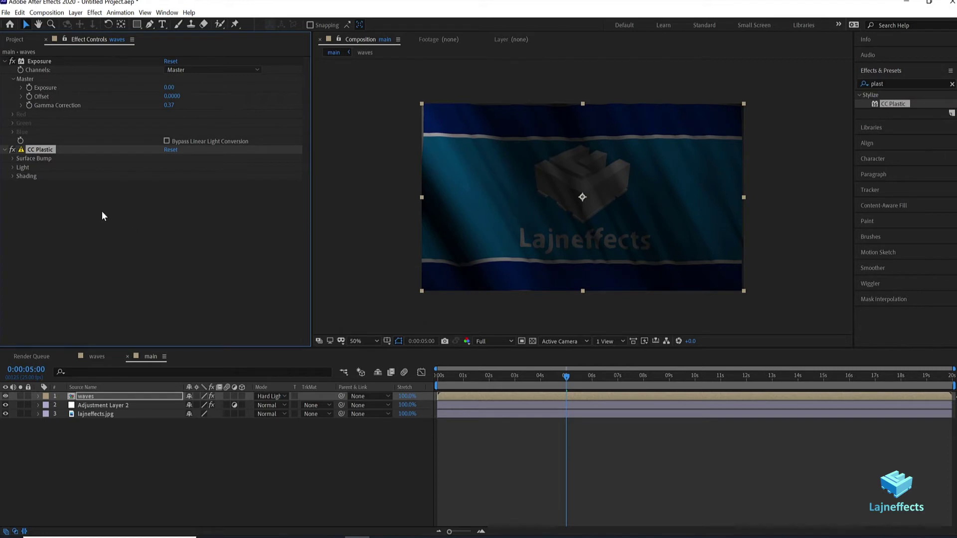
click(13, 159)
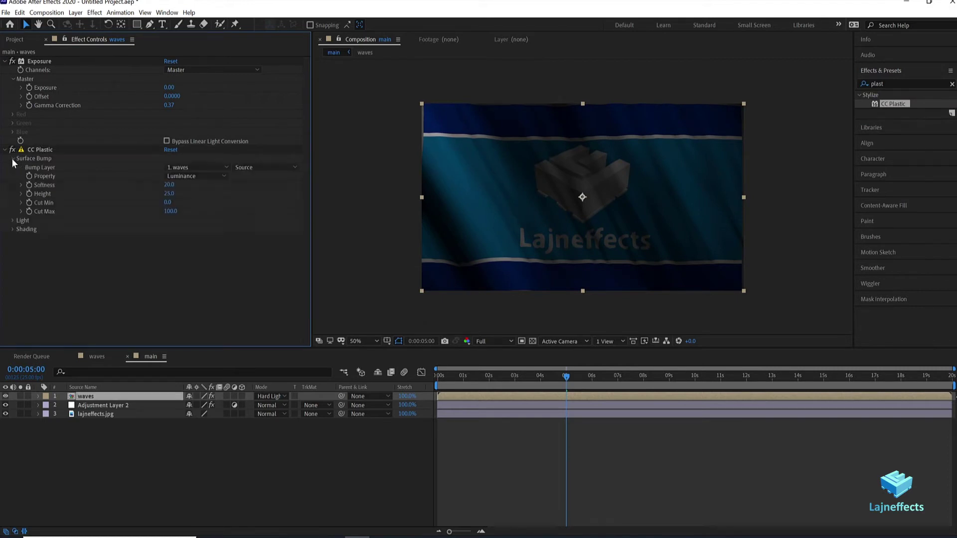
click(169, 193)
text(100)
key(Return)
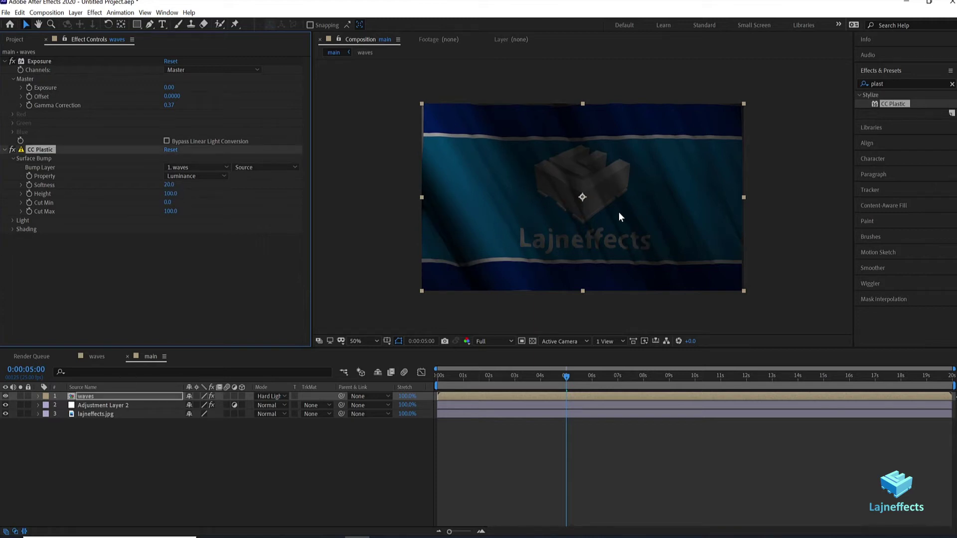
Expand CC Plastic's Light and Shading groups and set Diffuse to 50.
click(104, 259)
click(13, 220)
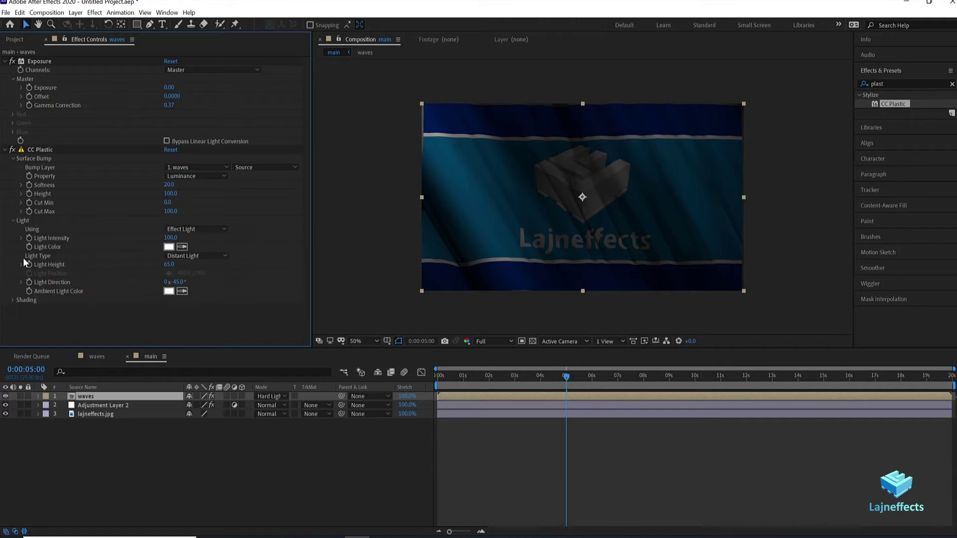
click(13, 299)
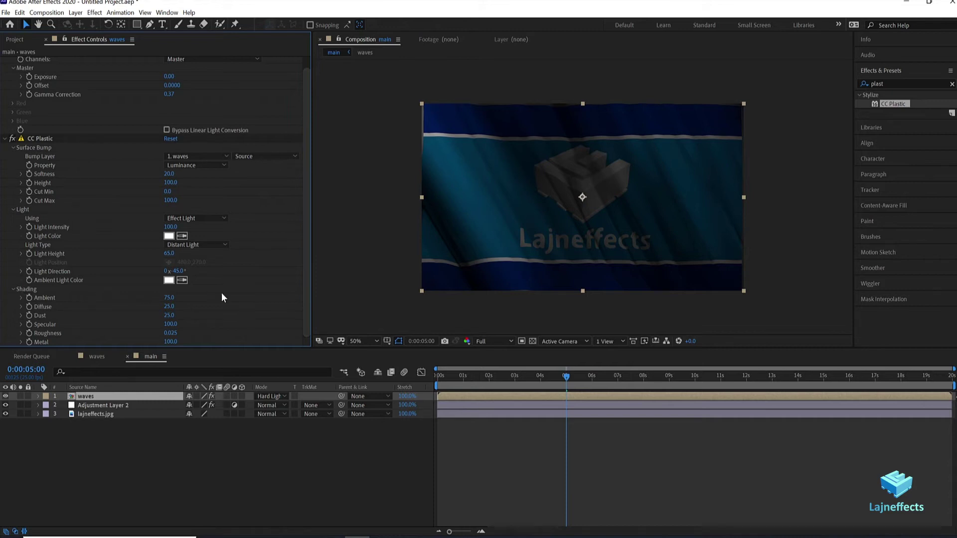
click(172, 310)
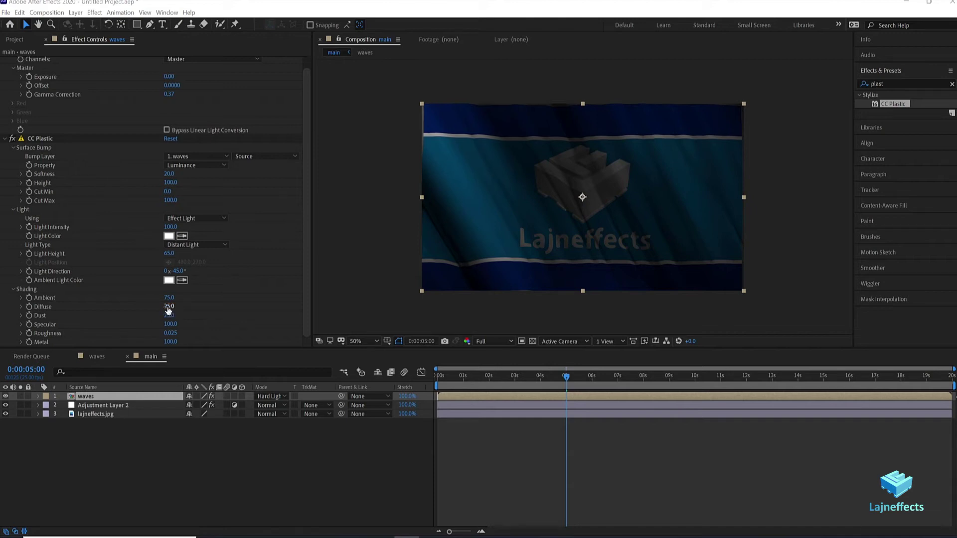
text(50)
key(Return)
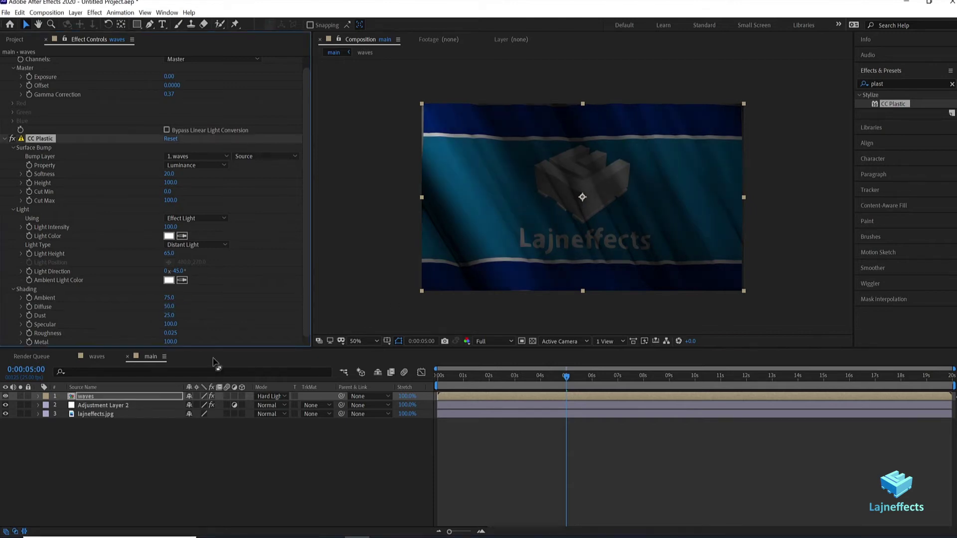
Set CC Plastic's Metal to 85 and Roughness to 0.5.
click(175, 332)
key(Tab)
text(54)
click(261, 316)
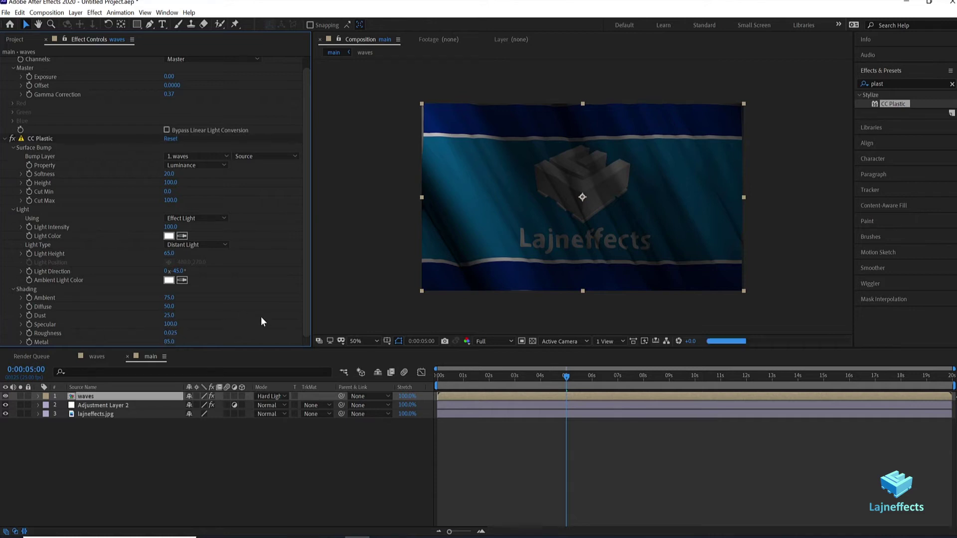
click(171, 333)
text(0.5)
key(Return)
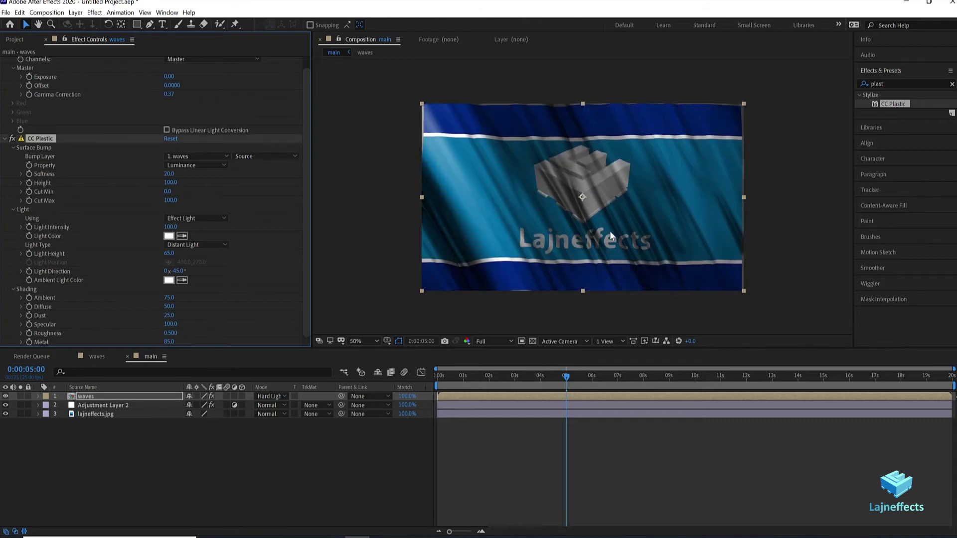
click(549, 431)
drag(545, 377, 423, 373)
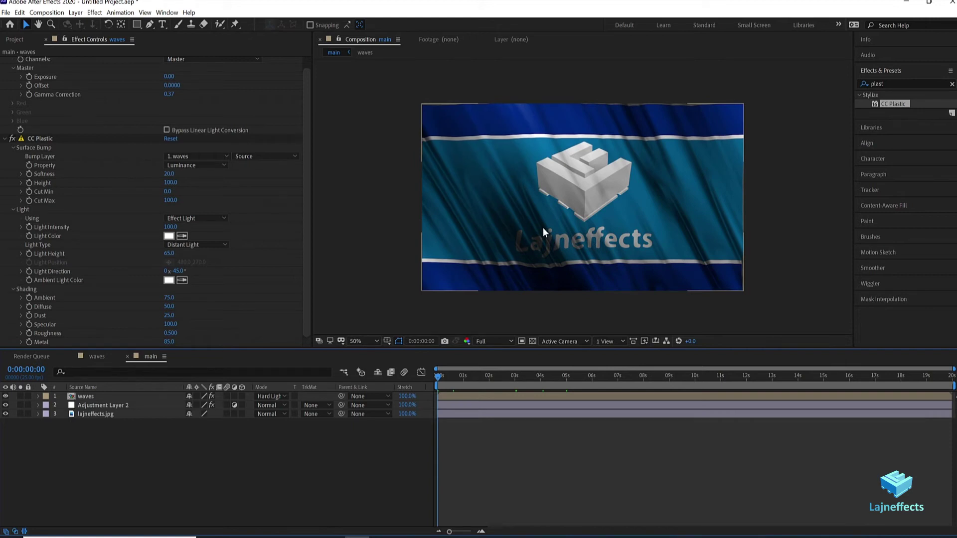
Preview the waving flag, then rotate CC Plastic's Light Direction to -32°.
key(space)
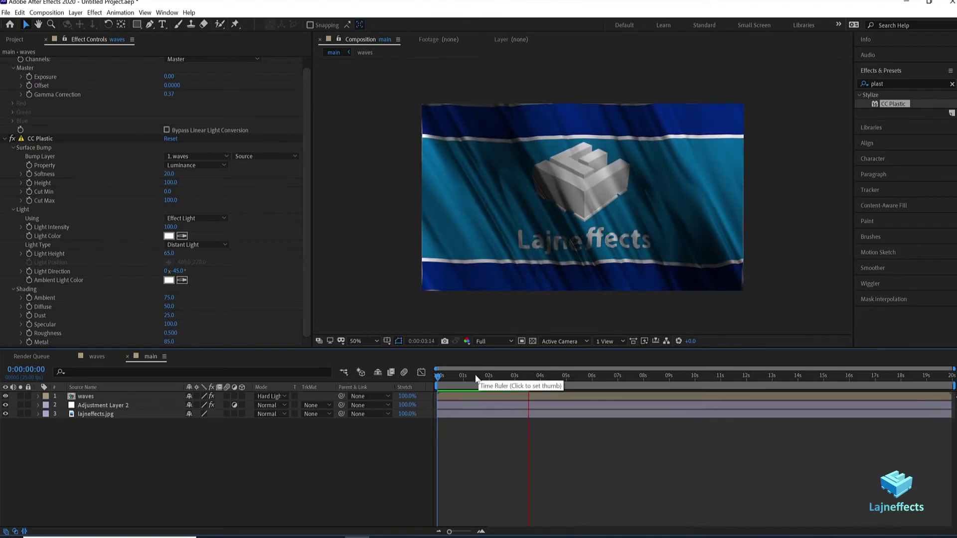
key(space)
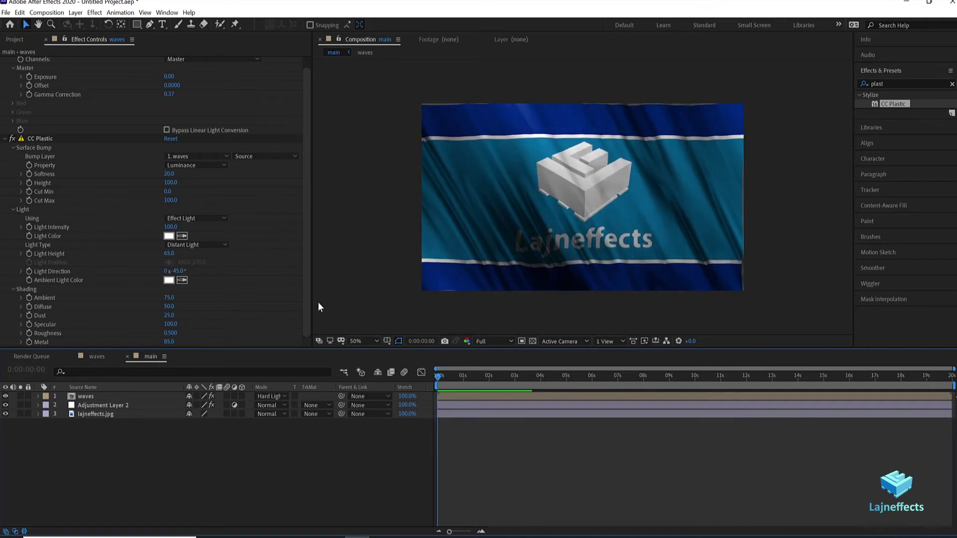
click(306, 292)
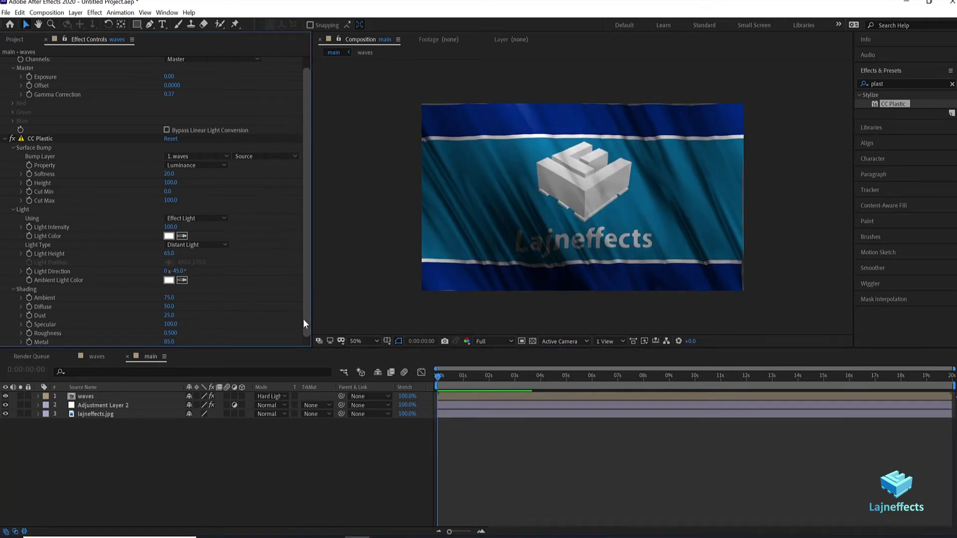
click(49, 229)
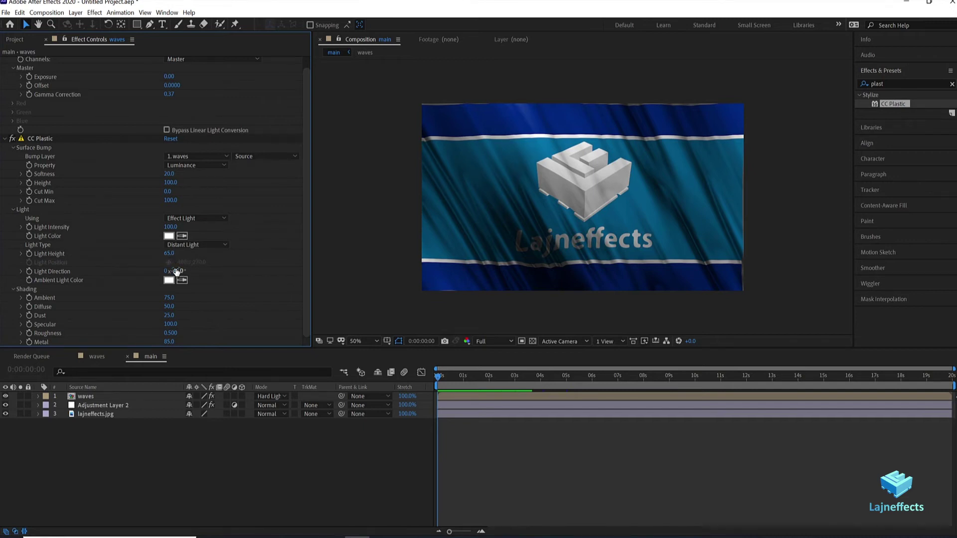
drag(179, 271, 229, 277)
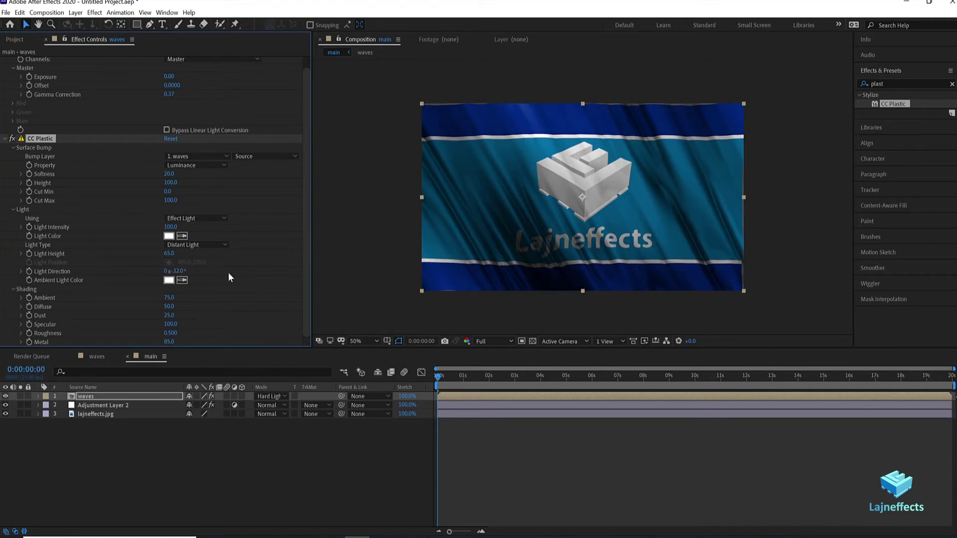
Lower CC Plastic's Diffuse to 48.
click(168, 307)
text(48)
key(Return)
Duplicate CC Plastic as CC Plastic 2 with Light Direction -138° and Light Intensity 40.
click(5, 140)
click(49, 168)
click(40, 148)
key(ctrl+d)
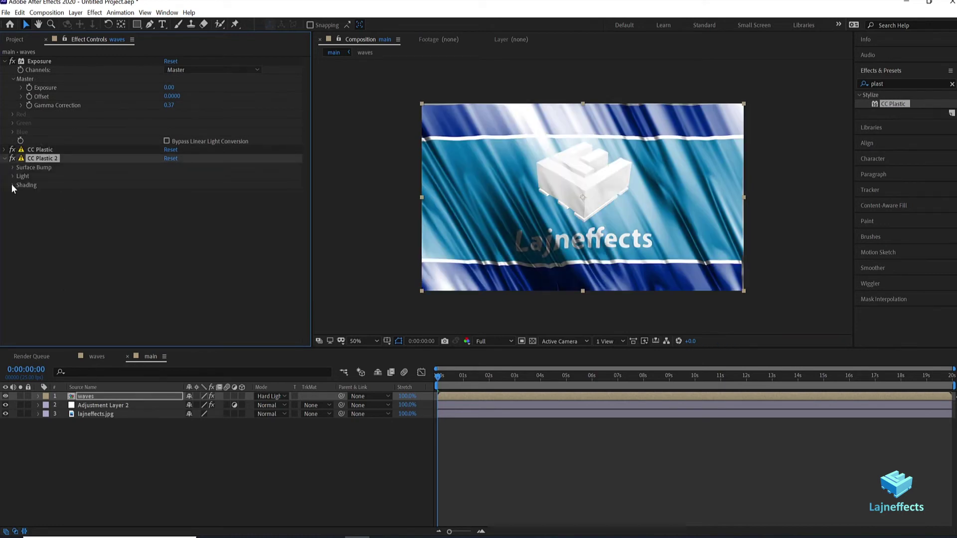
click(13, 186)
click(13, 177)
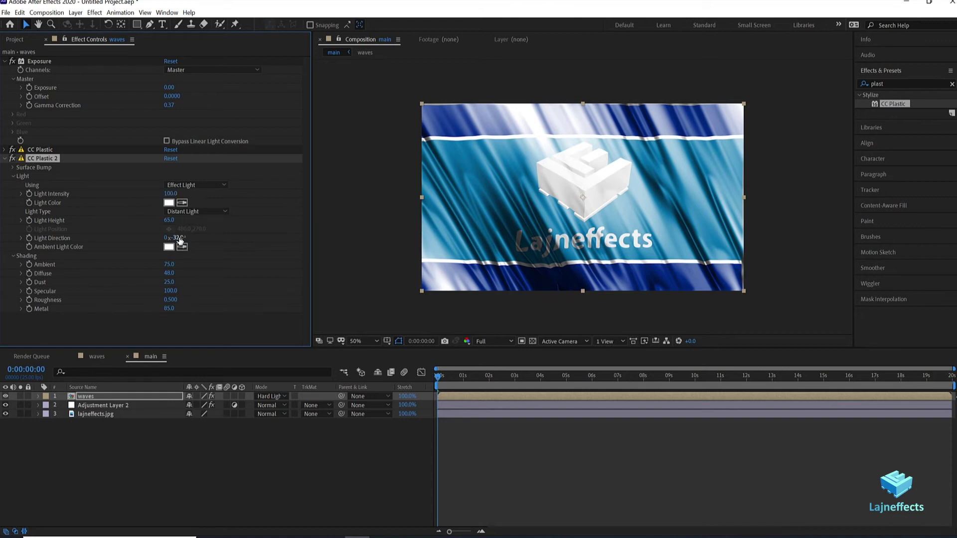
drag(180, 239, 121, 238)
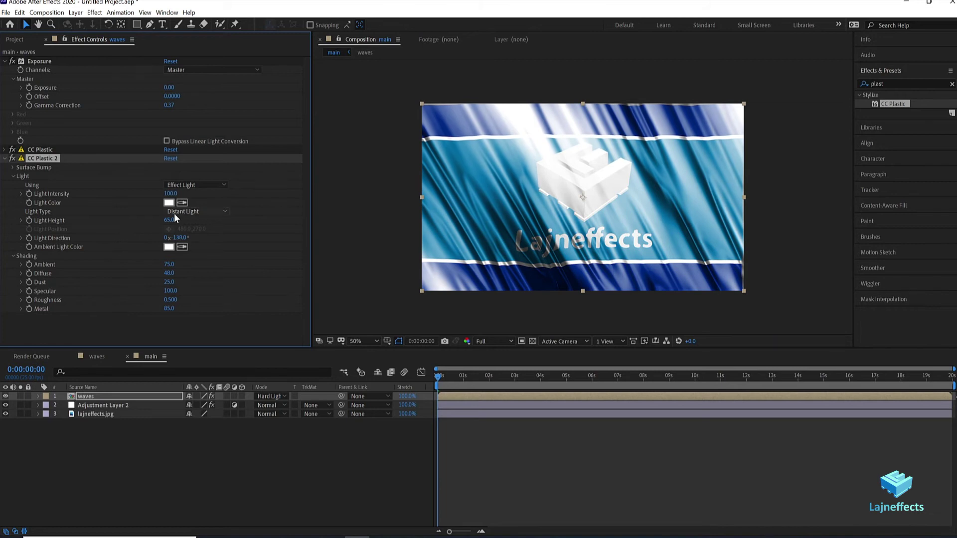
drag(168, 194, 144, 197)
Set the viewer preview resolution to Quarter and play the flag preview.
key(period)
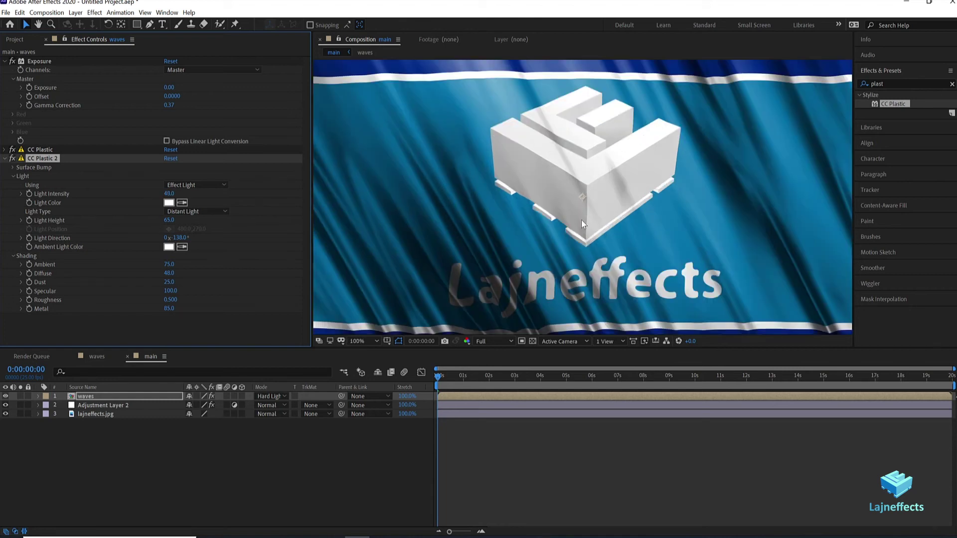
drag(460, 190, 560, 115)
key(comma)
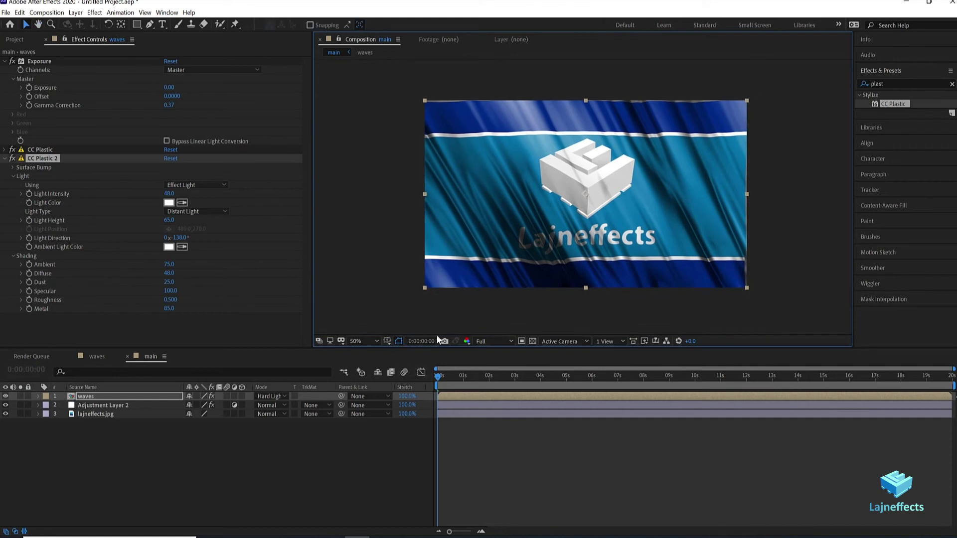
click(492, 341)
click(493, 400)
click(567, 441)
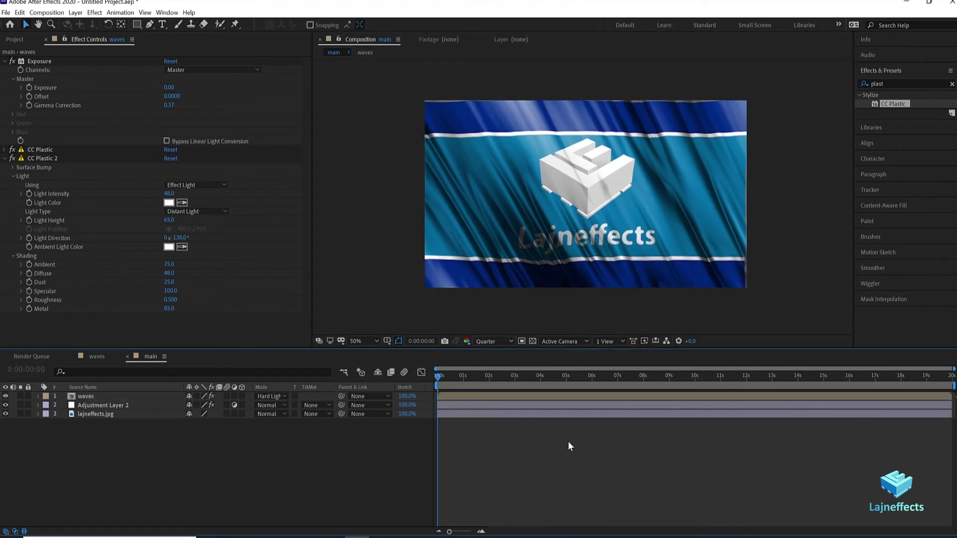
key(space)
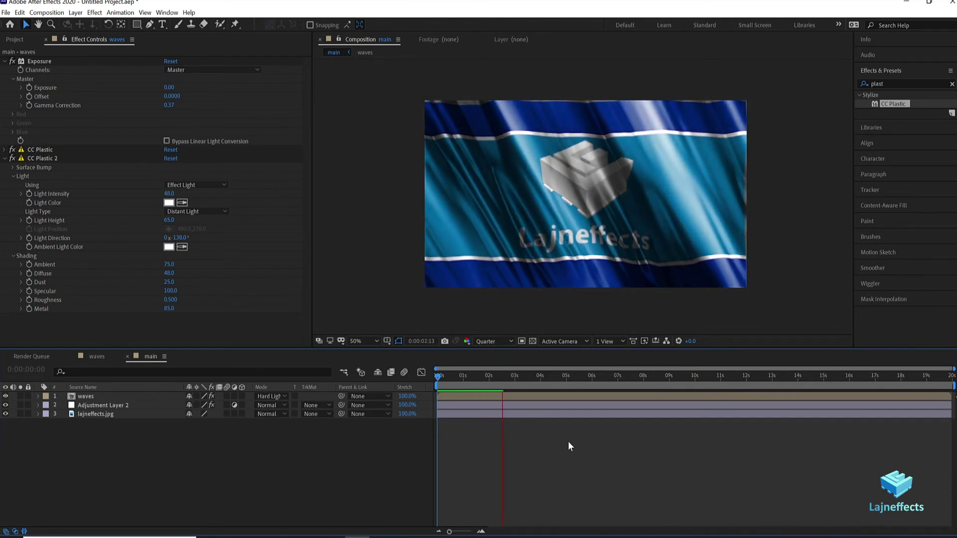
Lower the waves layer's opacity and scrub through the animation to check it.
key(space)
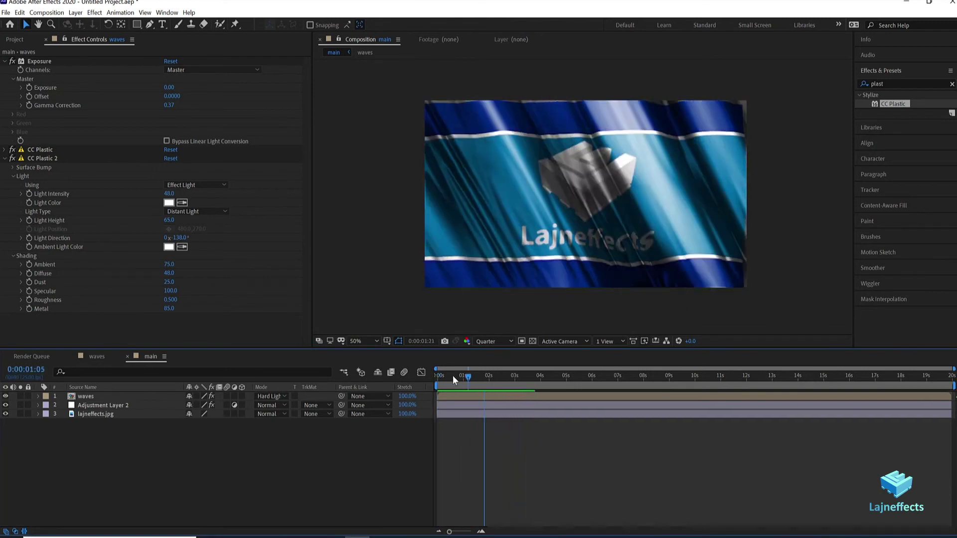
click(91, 397)
key(t)
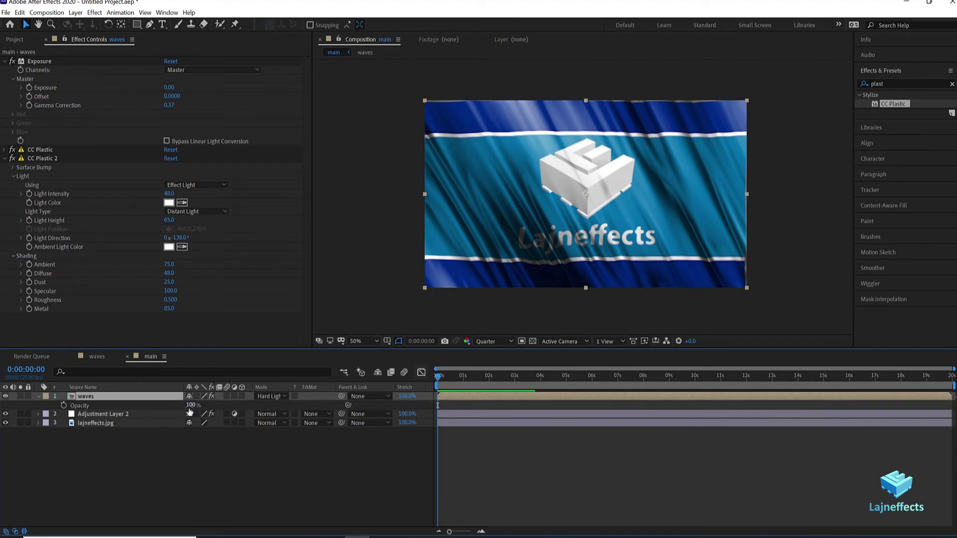
drag(181, 405, 174, 406)
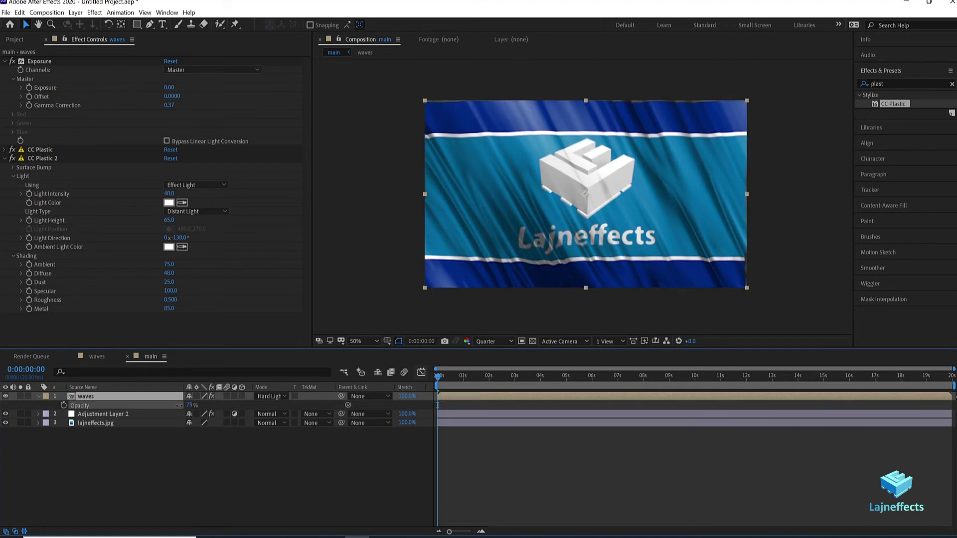
click(466, 448)
drag(463, 374, 768, 375)
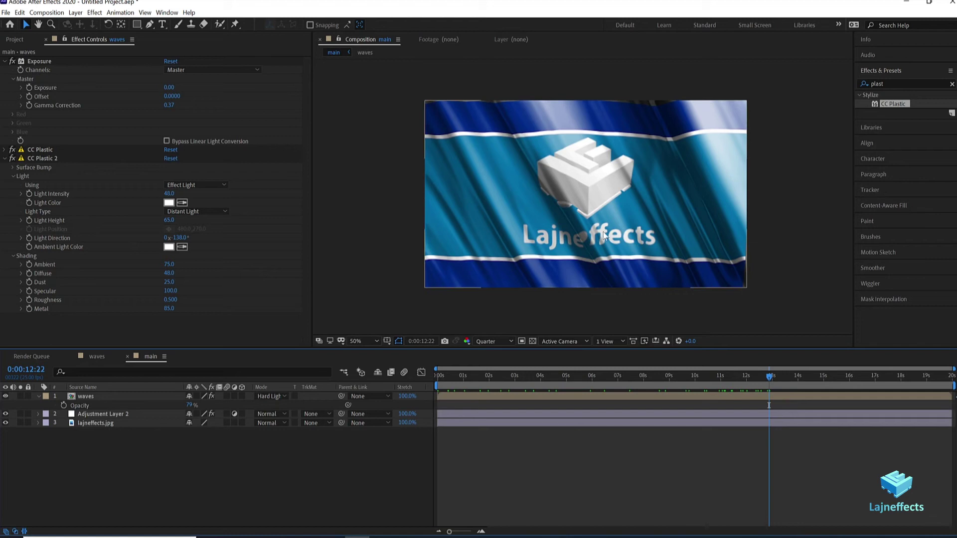
Import tn.png and add it to the main comp as a layer.
click(15, 39)
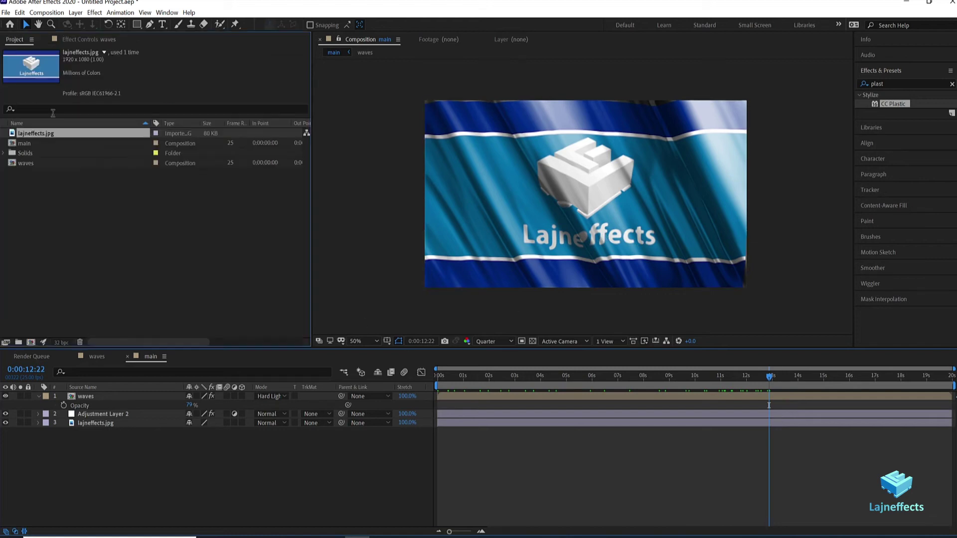
click(102, 214)
double_click(102, 204)
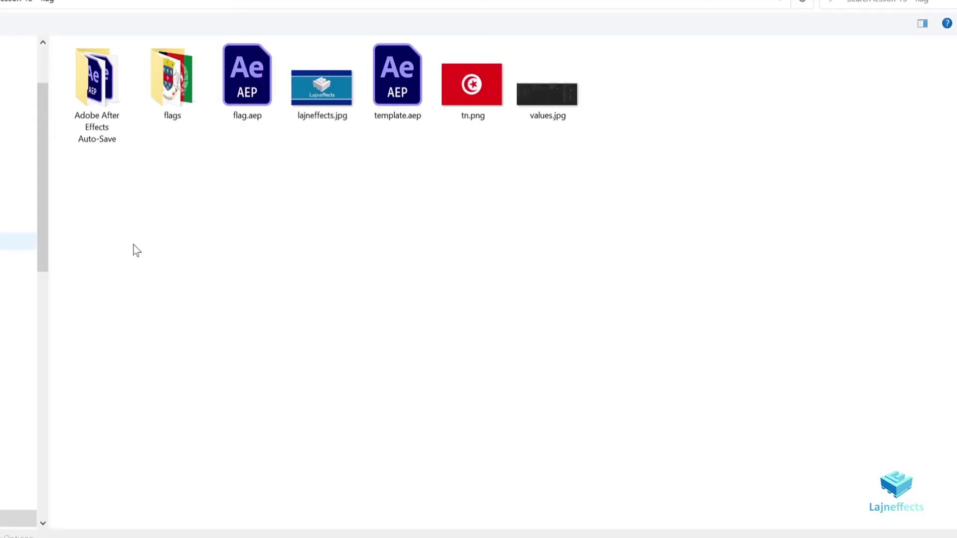
double_click(462, 91)
drag(25, 164, 46, 423)
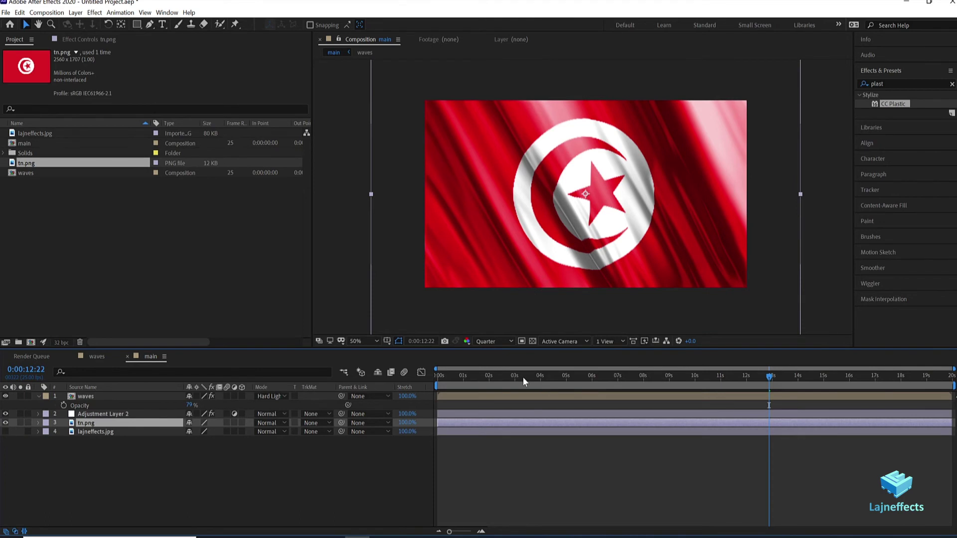
Add a new adjustment layer on top and apply CC Threads to it.
drag(522, 377, 693, 378)
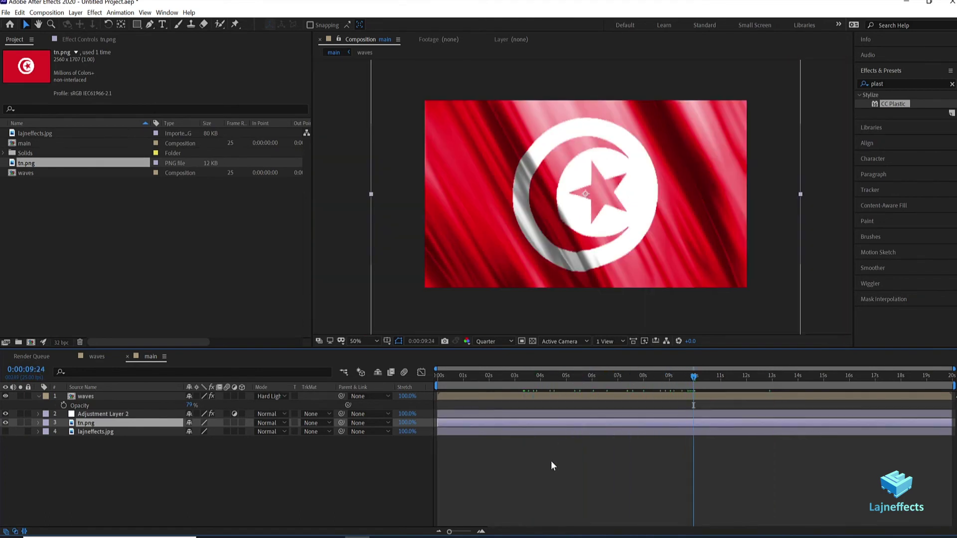
right_click(552, 461)
mouse_move(603, 360)
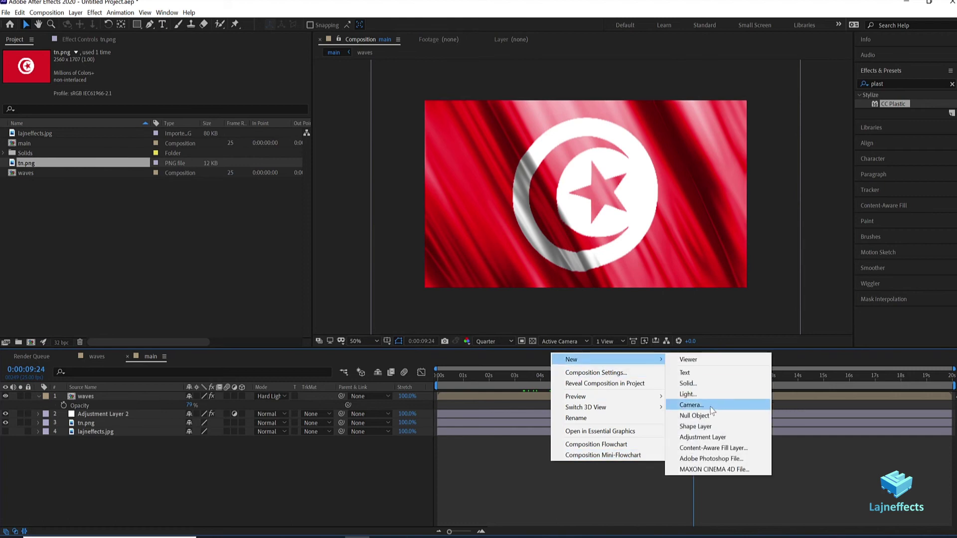
click(715, 437)
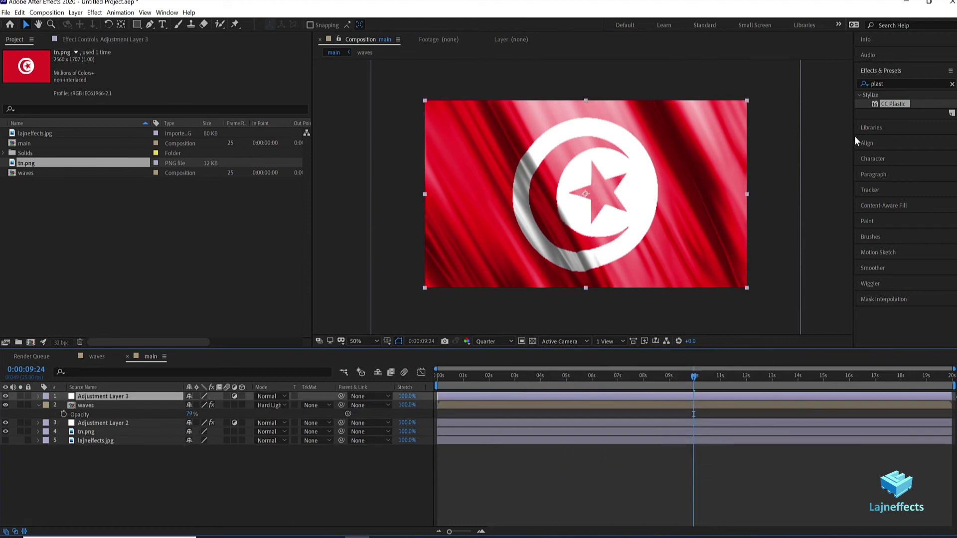
click(896, 82)
text(threa)
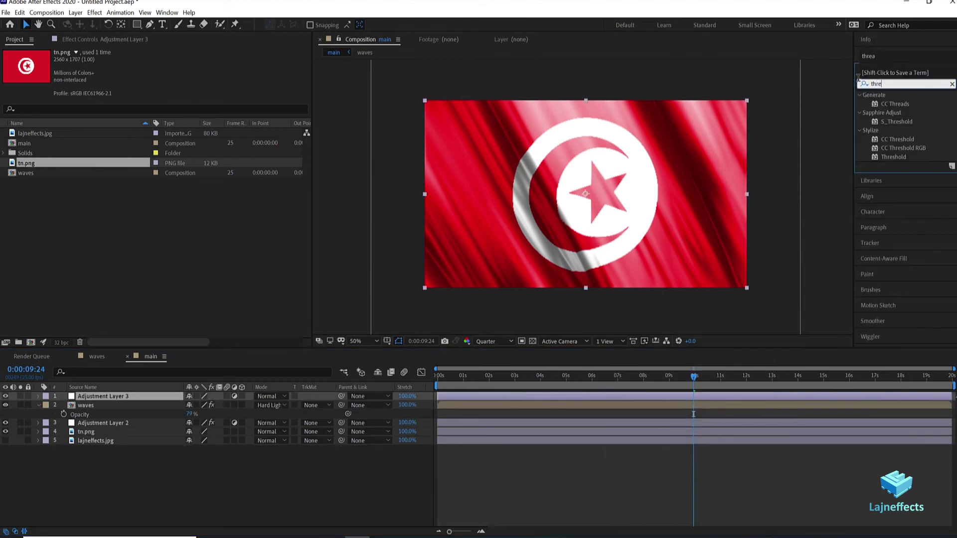
double_click(900, 104)
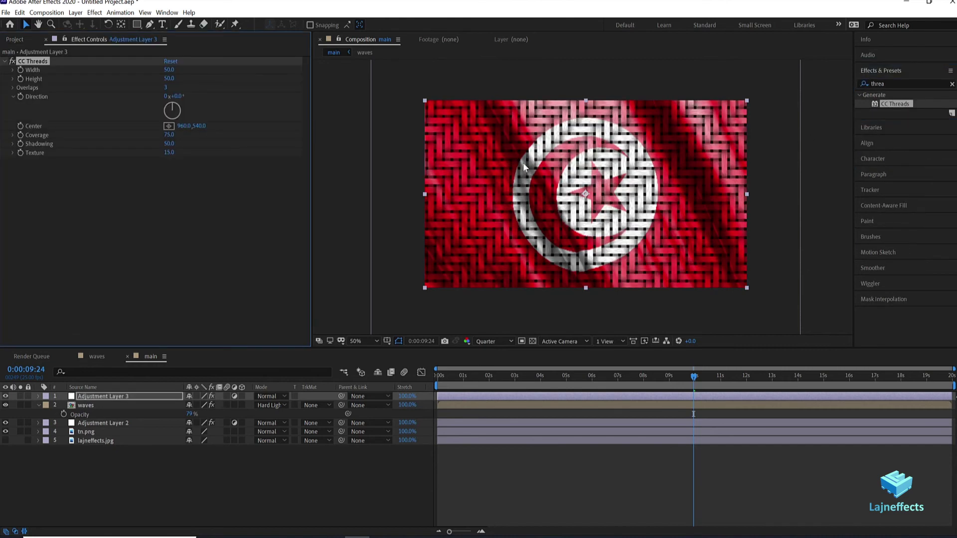
Set the preview resolution to Full and pan toward the flag's emblem.
click(486, 341)
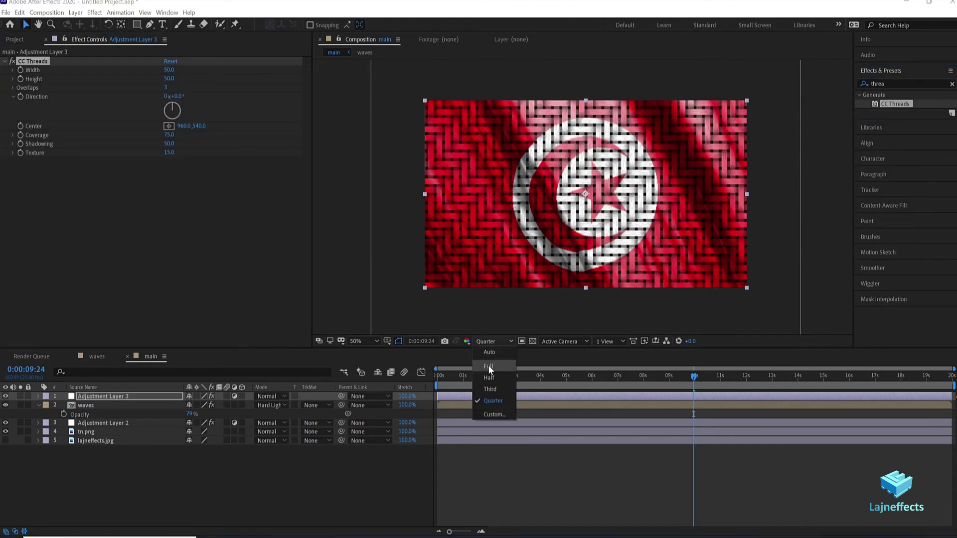
click(488, 367)
scroll(519, 212, up, 2)
drag(519, 211, 575, 185)
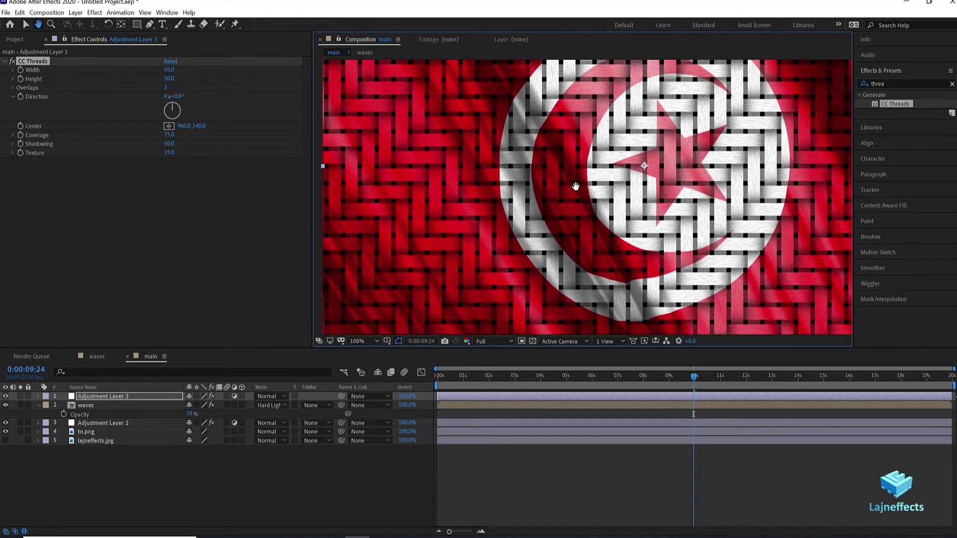
key(v)
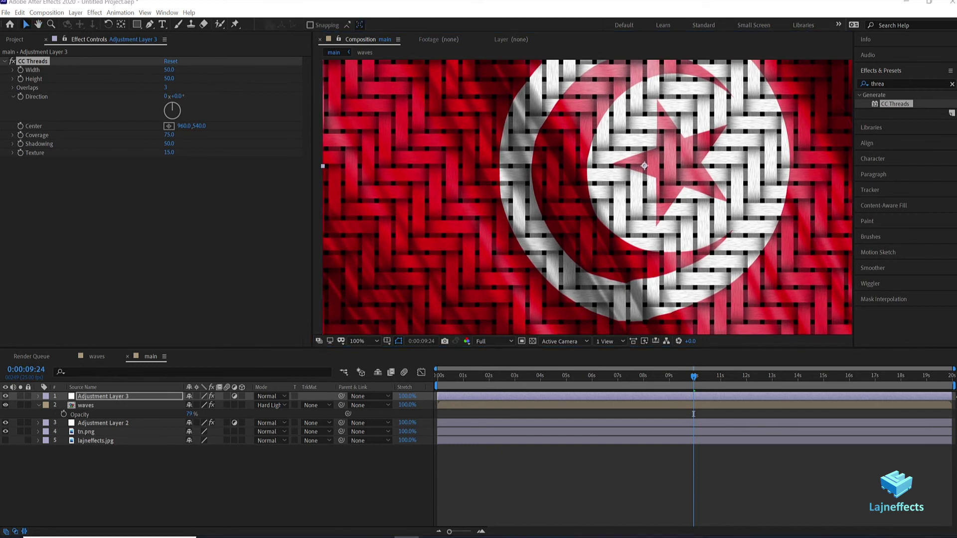
Set CC Threads Width and Height to 3 and Direction to 25°.
click(169, 70)
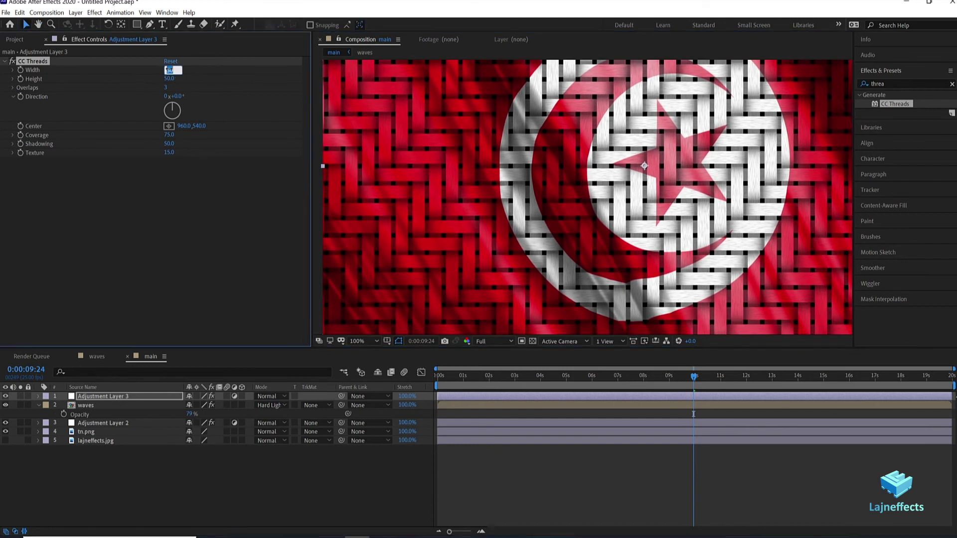
text(3.)
key(Tab)
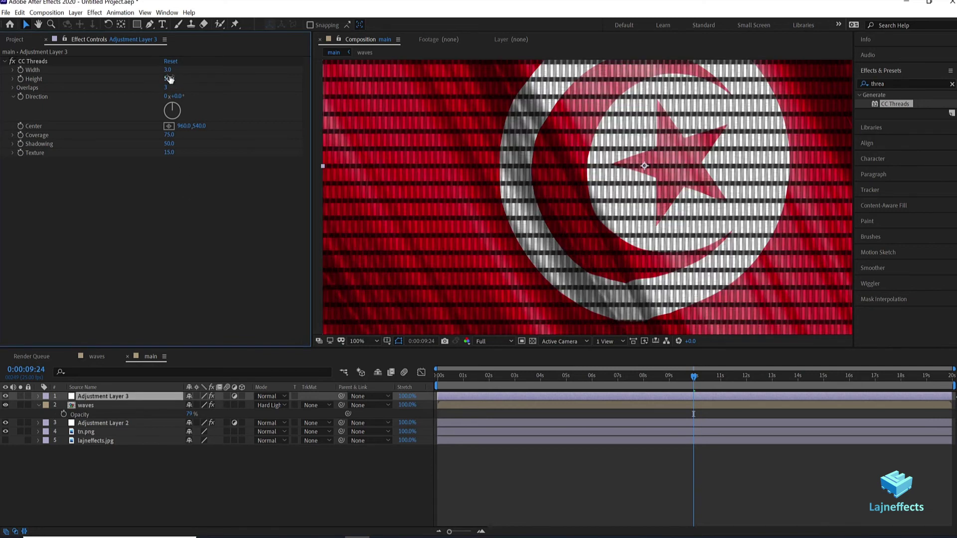
key(Return)
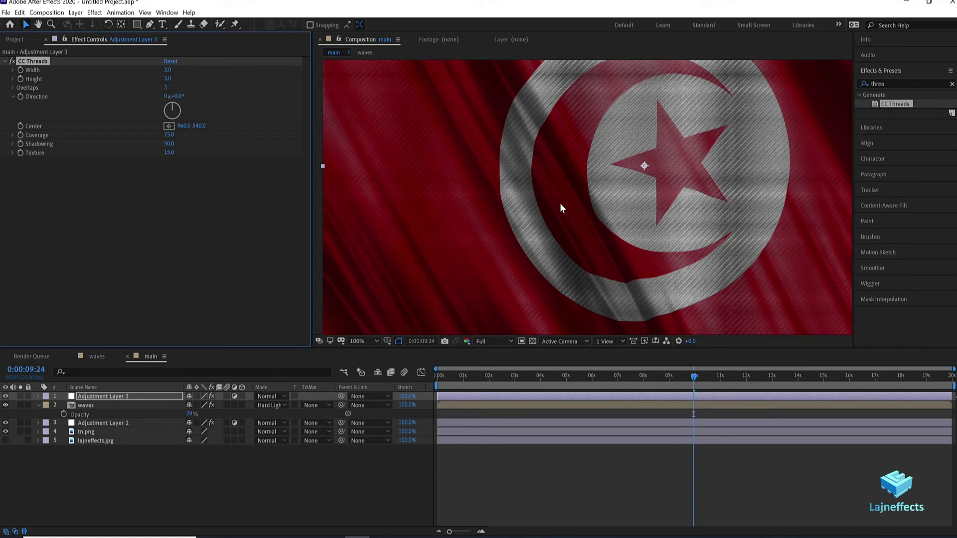
click(177, 96)
text(25)
key(Return)
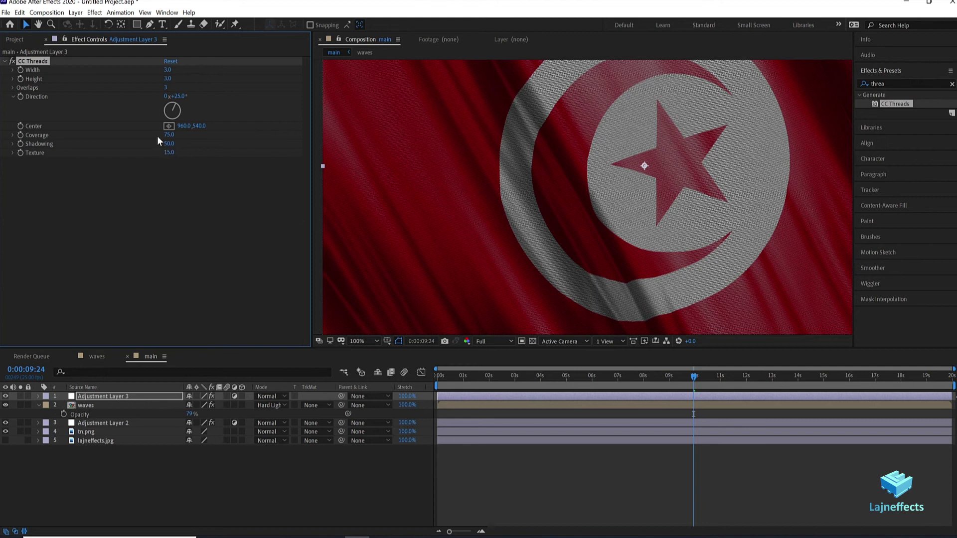
Set CC Threads Shadowing to 100 and Texture to 50.
click(168, 144)
key(Return)
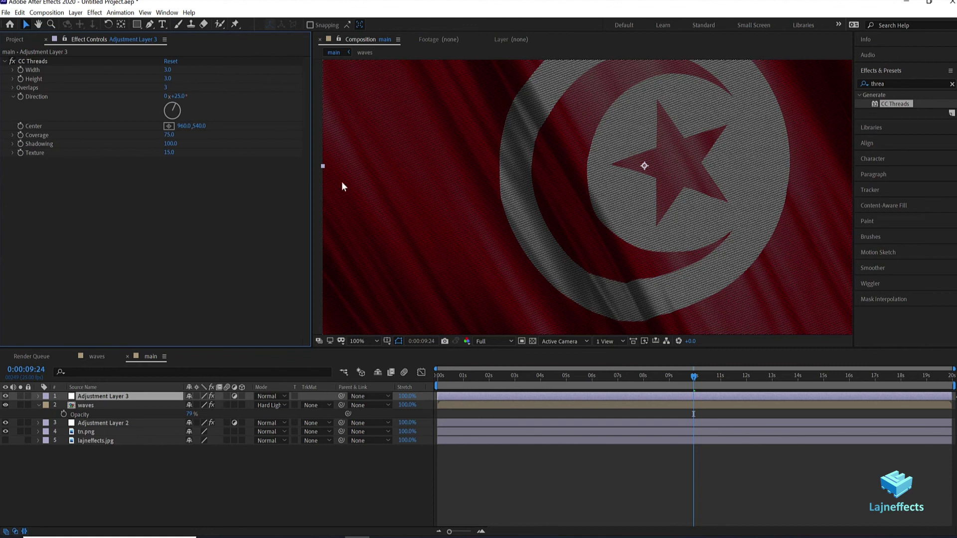
click(171, 152)
key(Return)
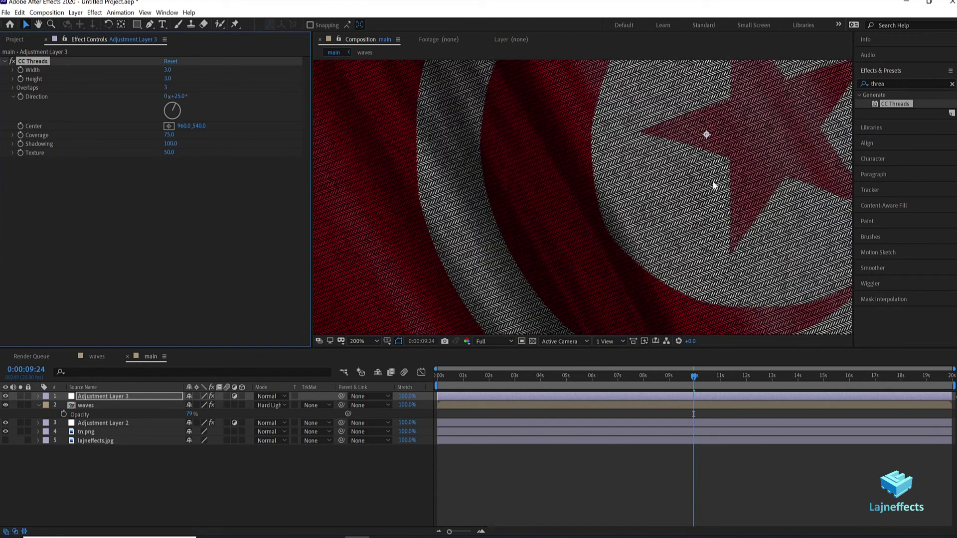
scroll(644, 213, down, 2)
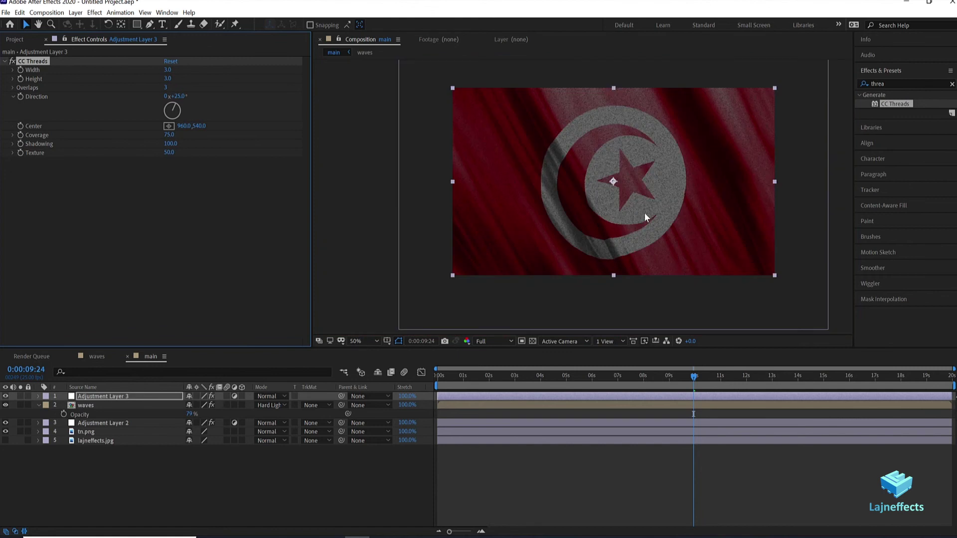
click(588, 396)
Lower Adjustment Layer 3's opacity to 54%.
key(t)
drag(179, 404, 172, 406)
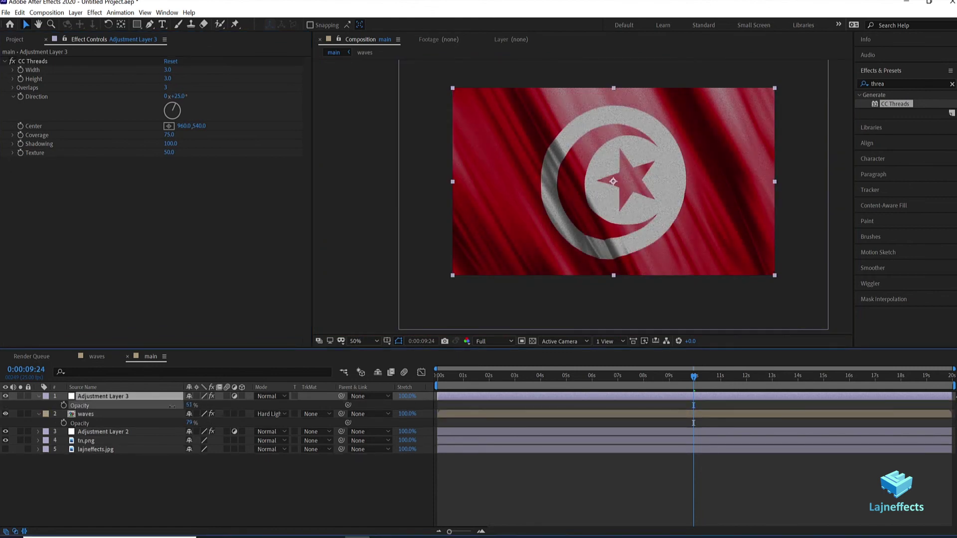
scroll(614, 193, up, 4)
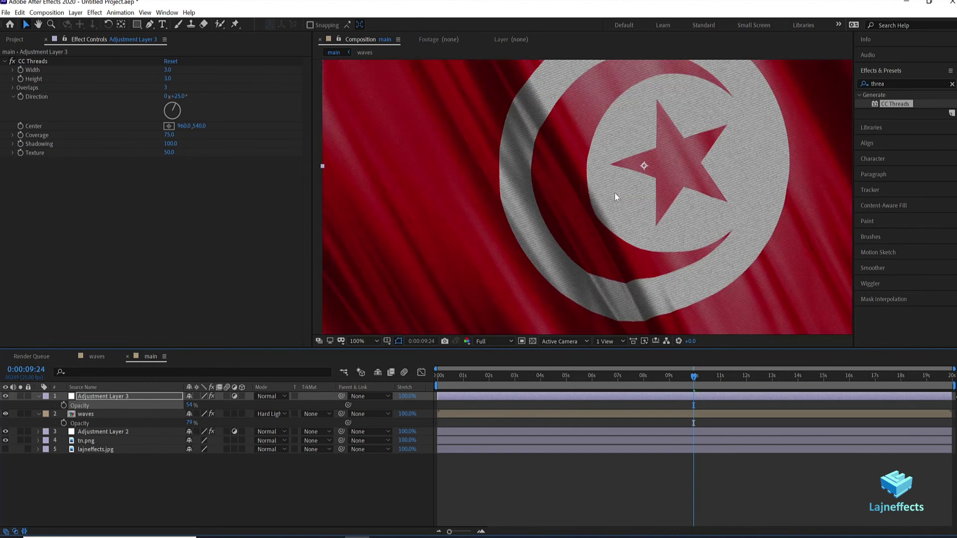
scroll(614, 193, down, 4)
scroll(614, 193, up, 4)
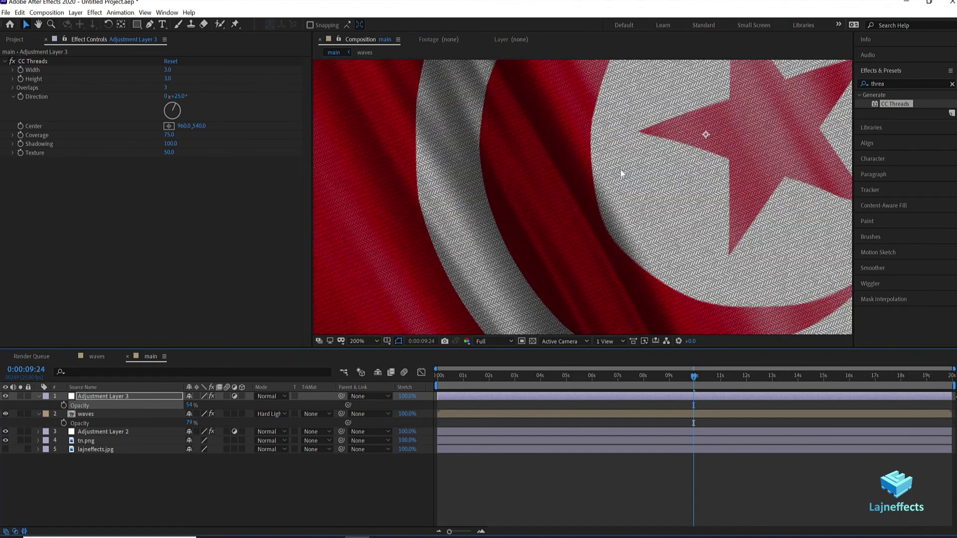
Move Adjustment Layer 3 below Adjustment Layer 2 and preview the waving flag.
drag(88, 396, 88, 433)
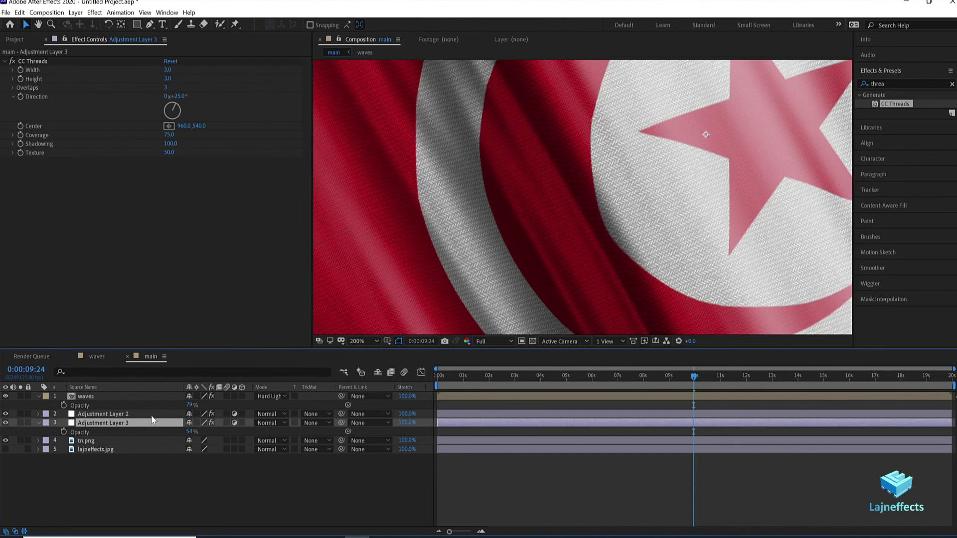
scroll(561, 206, down, 5)
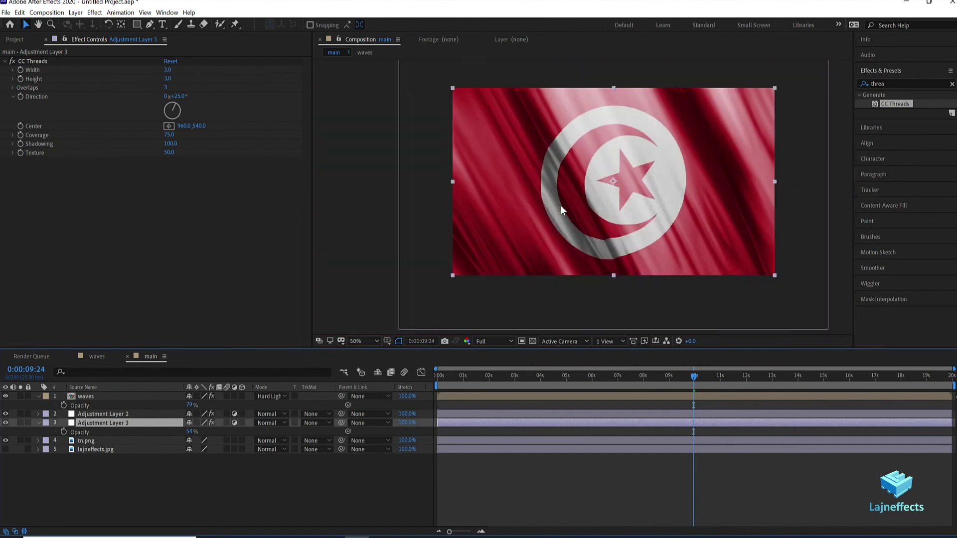
scroll(559, 205, up, 3)
key(space)
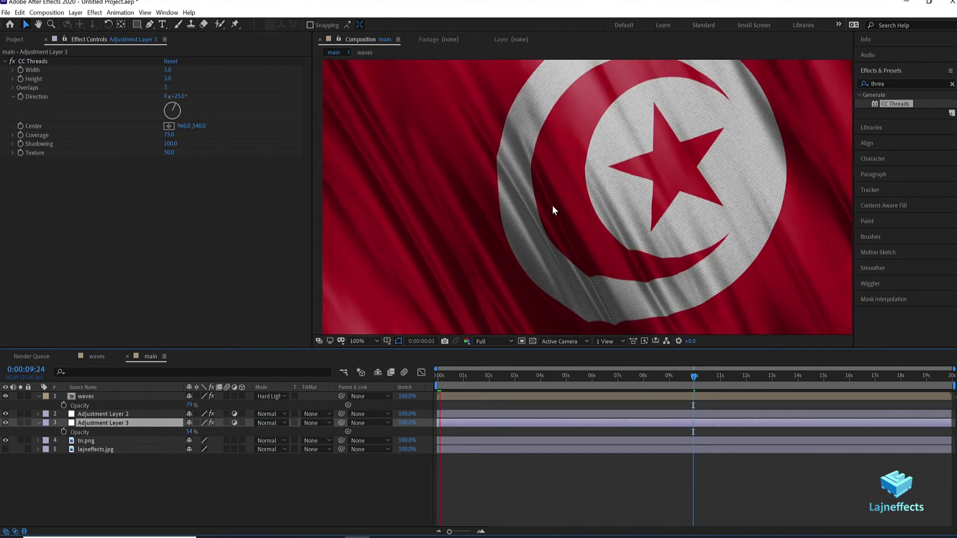
scroll(603, 213, down, 2)
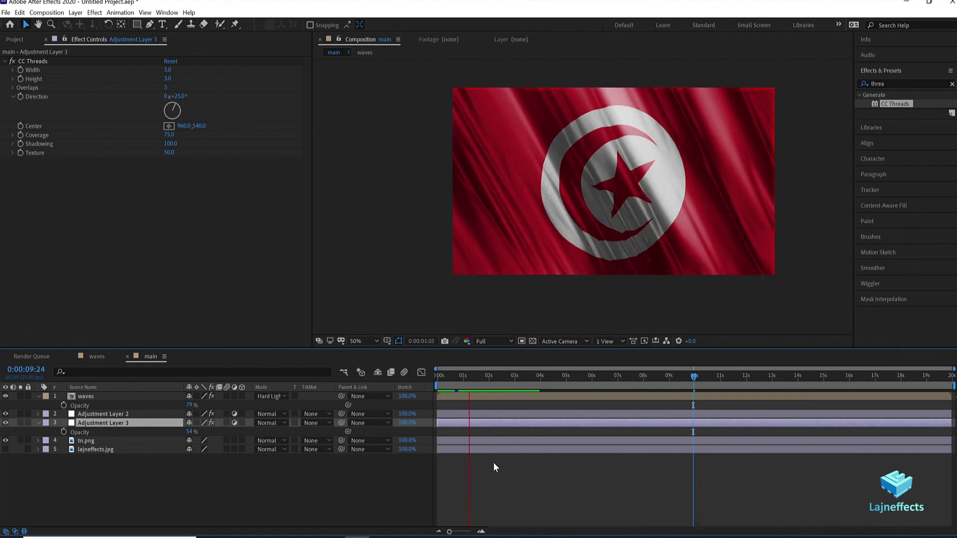
End the work area at 4 seconds and move the current time to 2 seconds.
click(540, 372)
key(n)
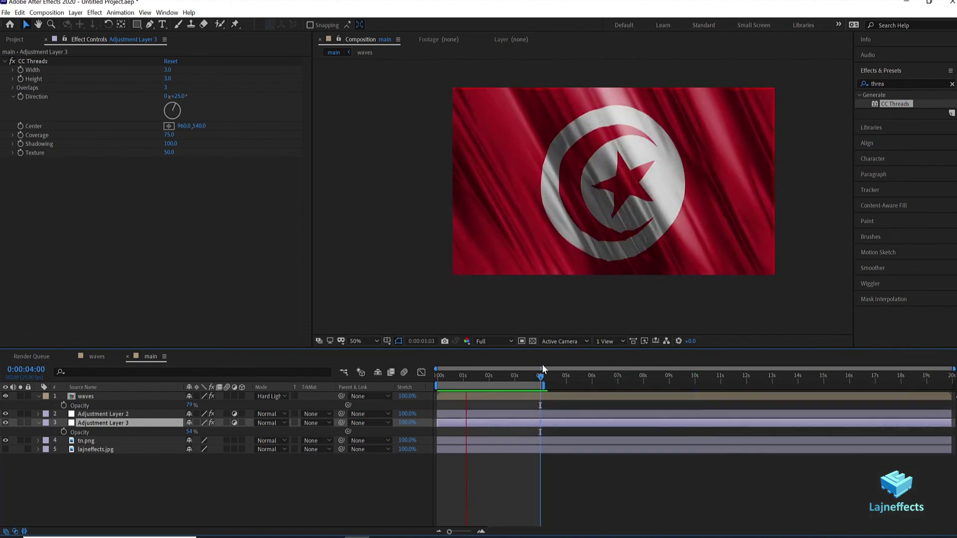
click(489, 375)
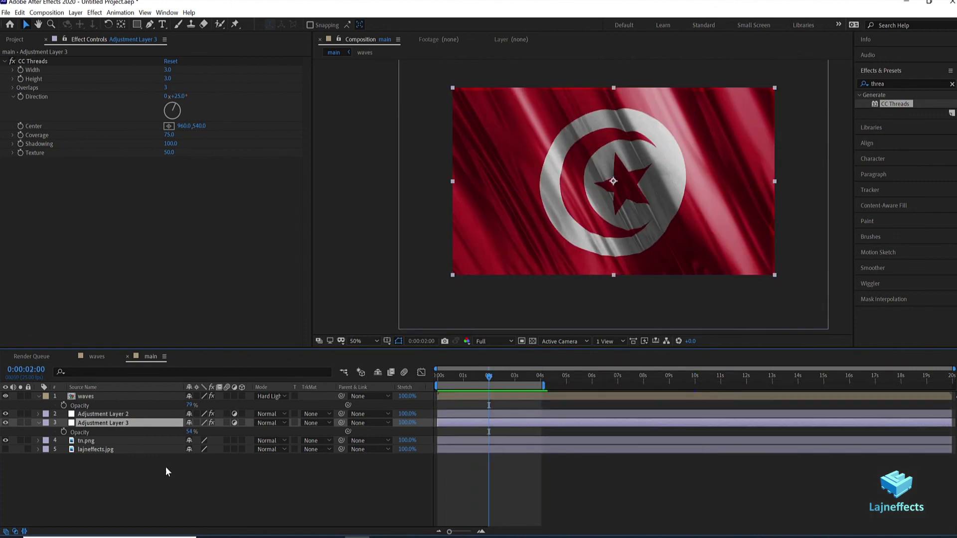
Scale up the tn.png flag layer beyond the comp frame and preview it.
click(86, 396)
shift+click(85, 440)
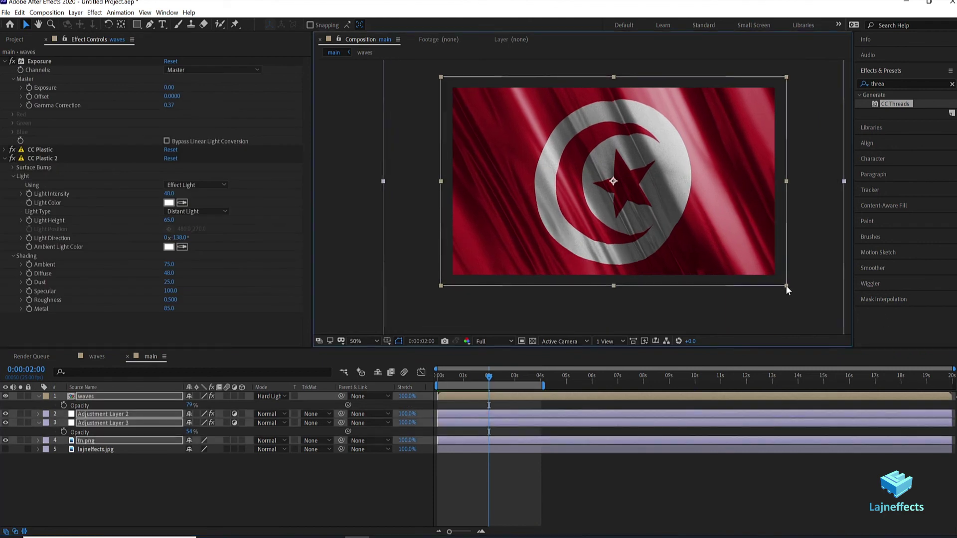
click(481, 408)
click(89, 441)
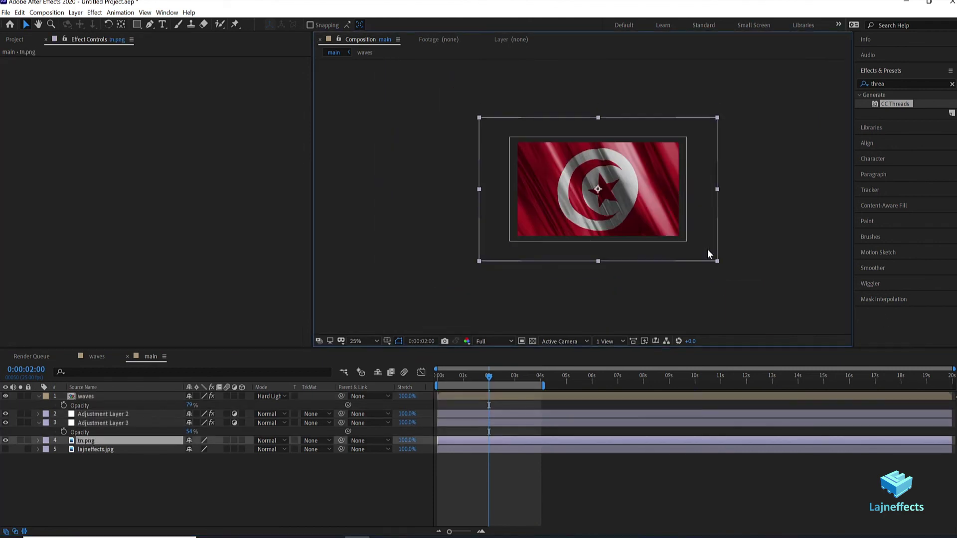
mouse_move(707, 249)
mouse_down()
mouse_move(689, 242)
mouse_move(701, 251)
mouse_up()
scroll(605, 215, up, 2)
key(space)
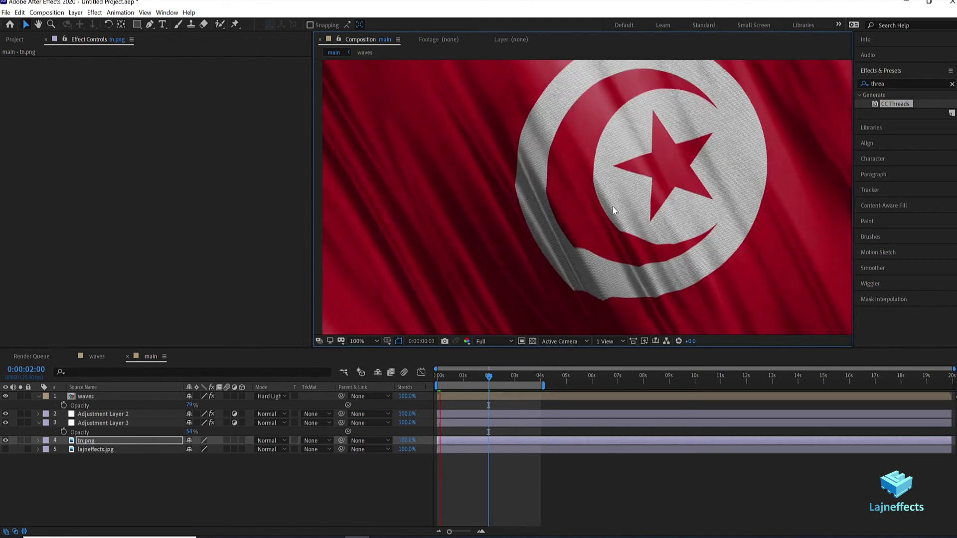
scroll(623, 203, down, 2)
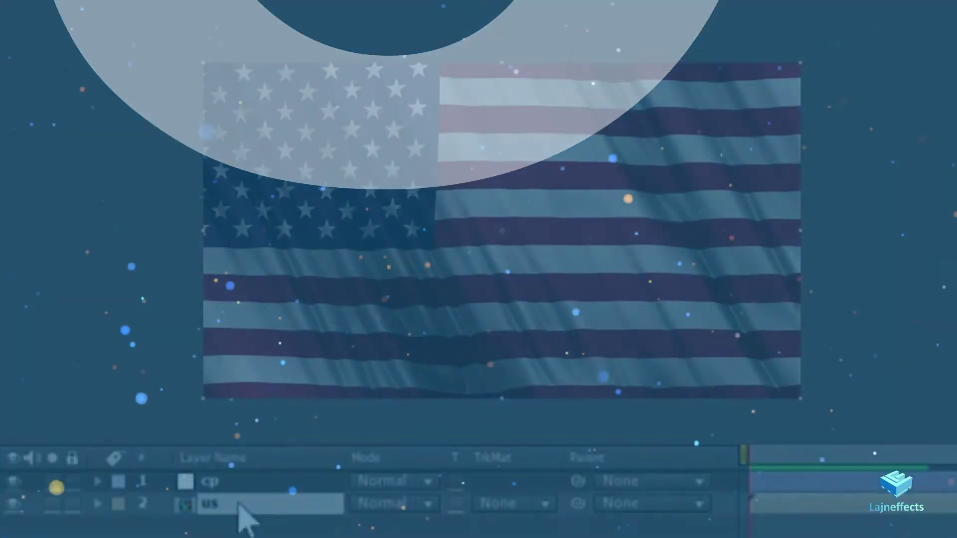
Rename layer 2 to the country codes ae, ag and ax to swap flags.
key(Return)
key(Return)
text(ae)
key(Return)
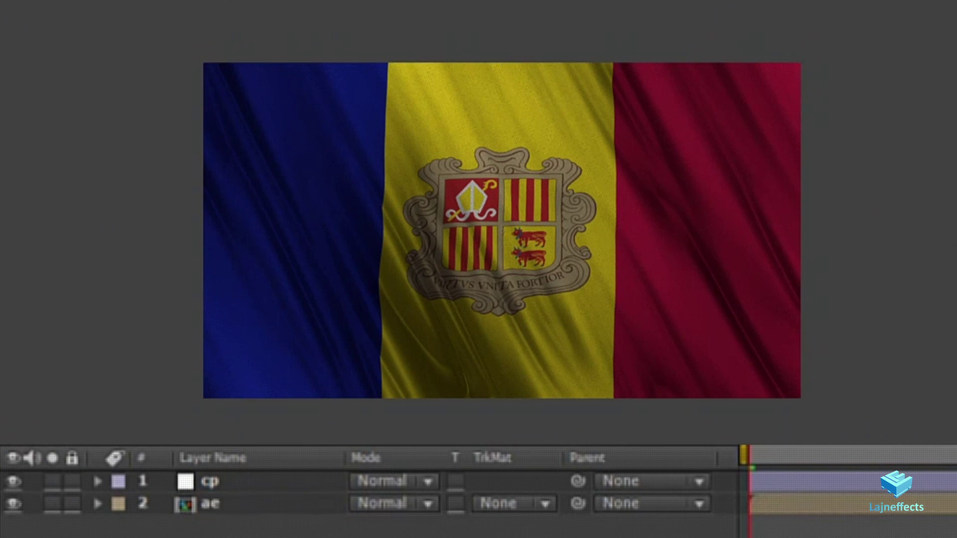
key(Return)
text(ag)
key(Return)
key(Return)
text(ax)
key(Return)
Continue cycling layer 2 through country codes bv, de, ca, cr and qa.
key(Return)
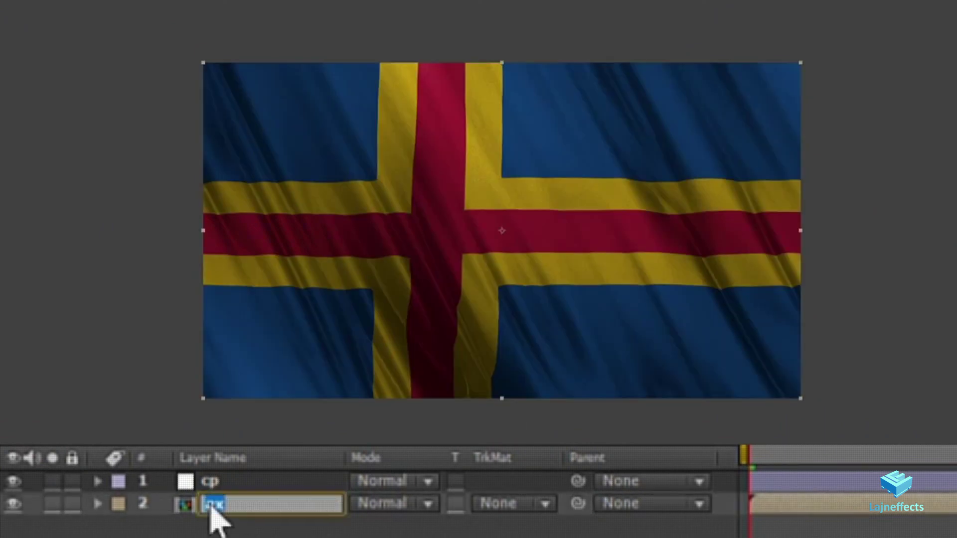
text(bv)
key(Return)
text(de)
key(Return)
key(Return)
text(ca)
key(Return)
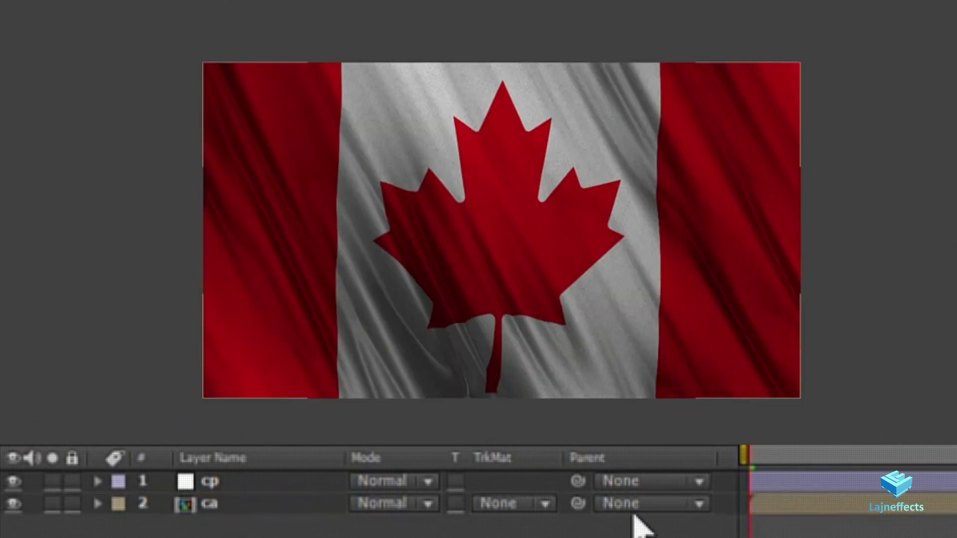
text(cr)
key(Return)
text(qa)
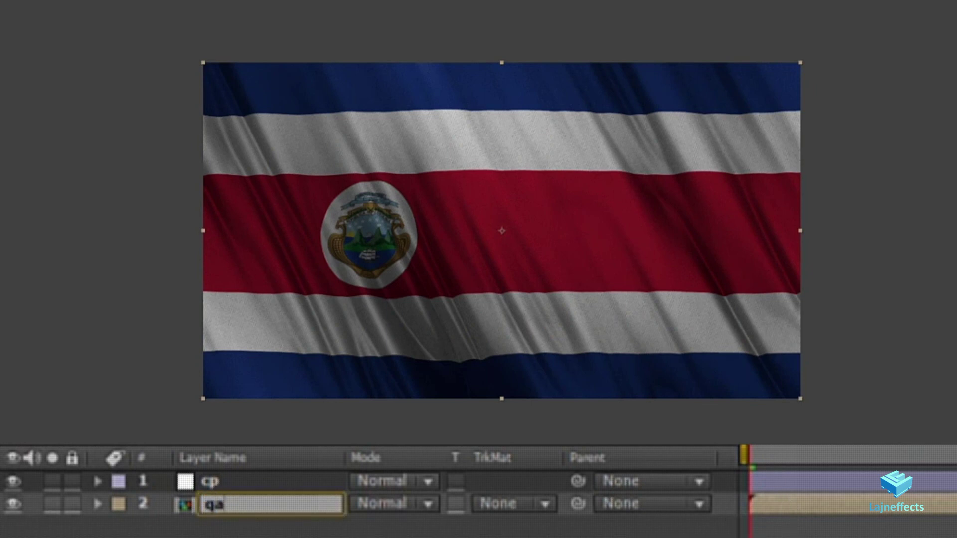